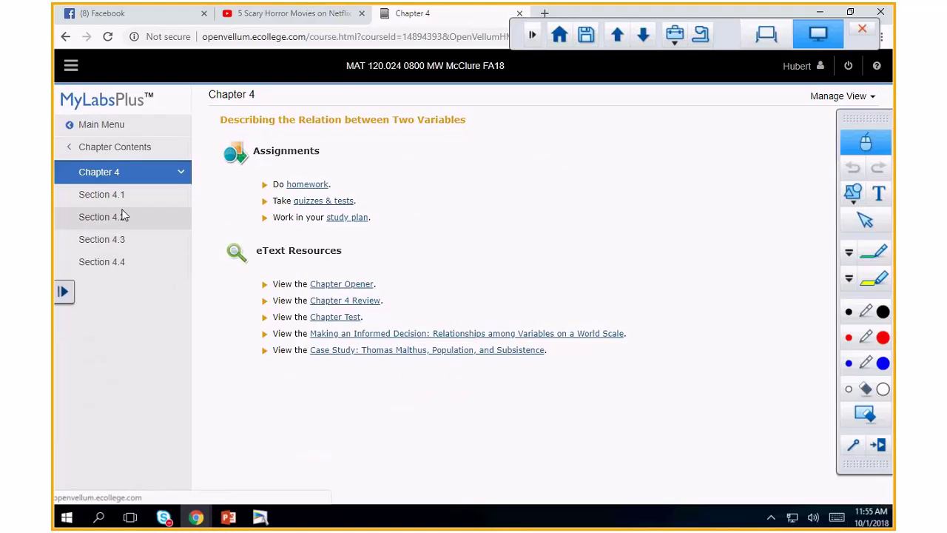
# Step: Open practice exercise 4.2.5-T of Section 4.2 and load its data set into a maximized, editable Excel window
pyautogui.click(124, 215)
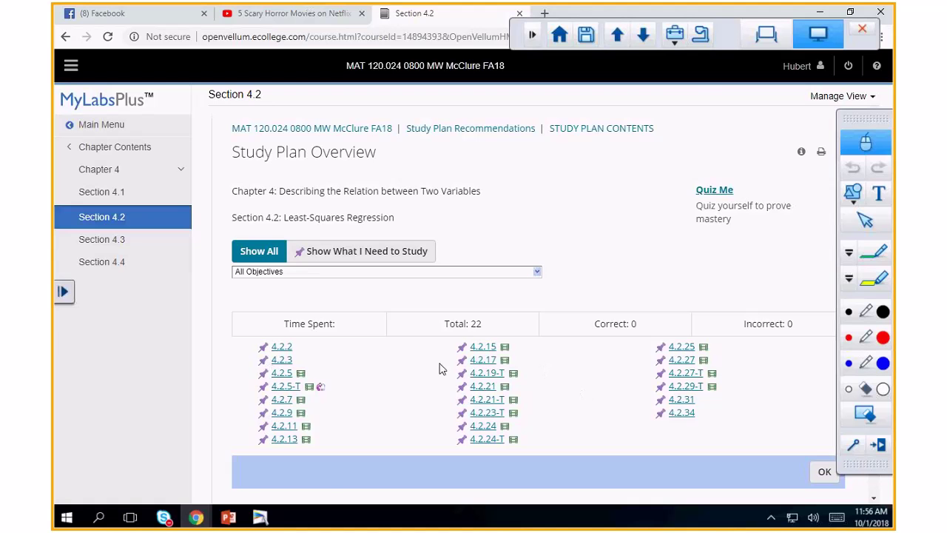
pyautogui.click(285, 386)
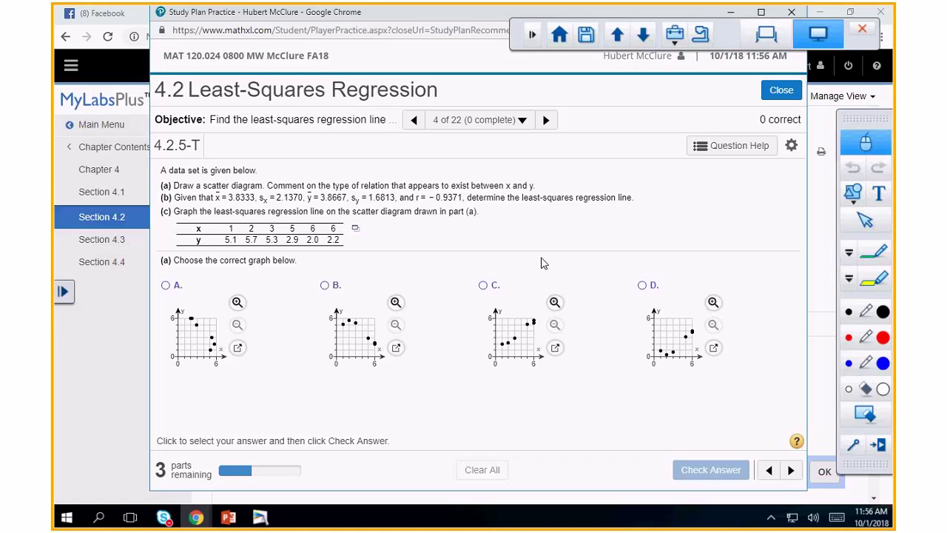
pyautogui.click(356, 229)
pyautogui.click(411, 285)
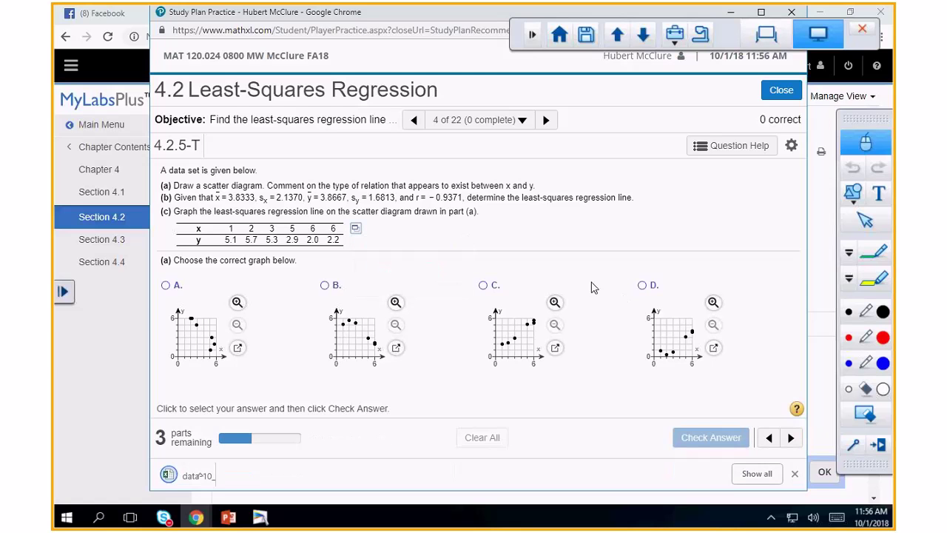
pyautogui.click(234, 477)
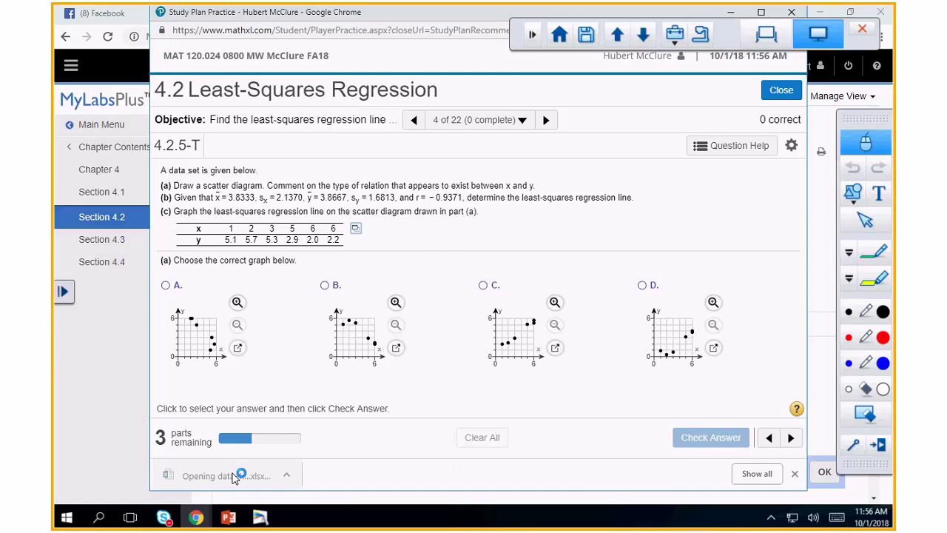
pyautogui.click(649, 123)
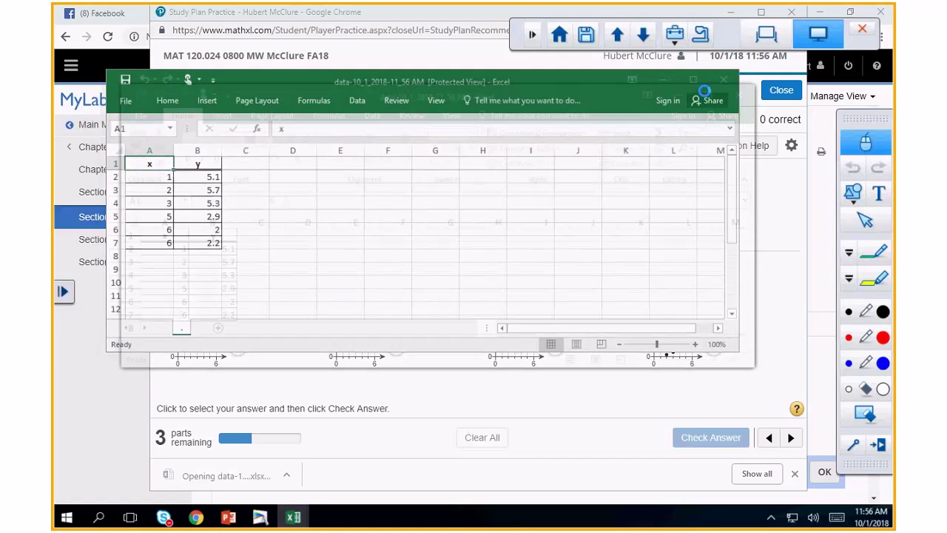
pyautogui.click(699, 91)
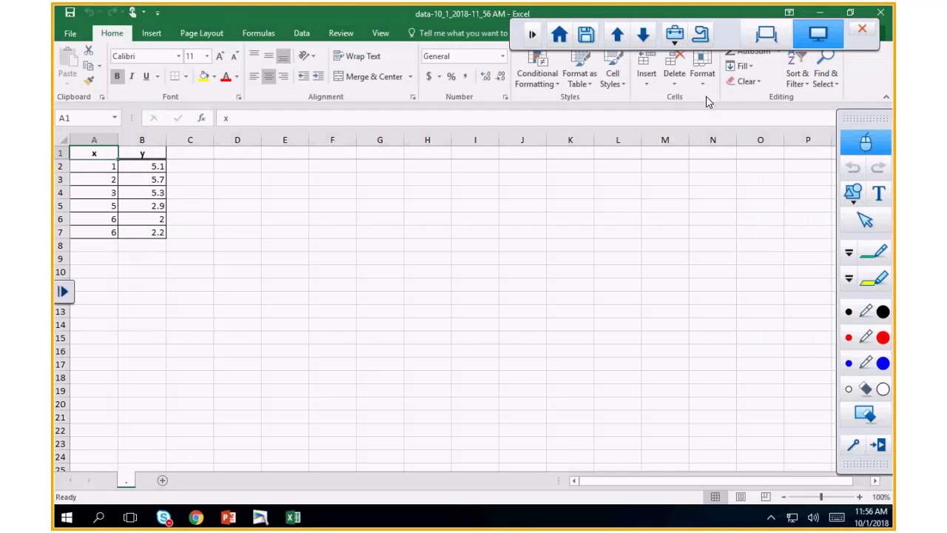
# Step: Set the whole worksheet's font size to 20 and move the annotation drawer handle below the data rows
pyautogui.click(59, 139)
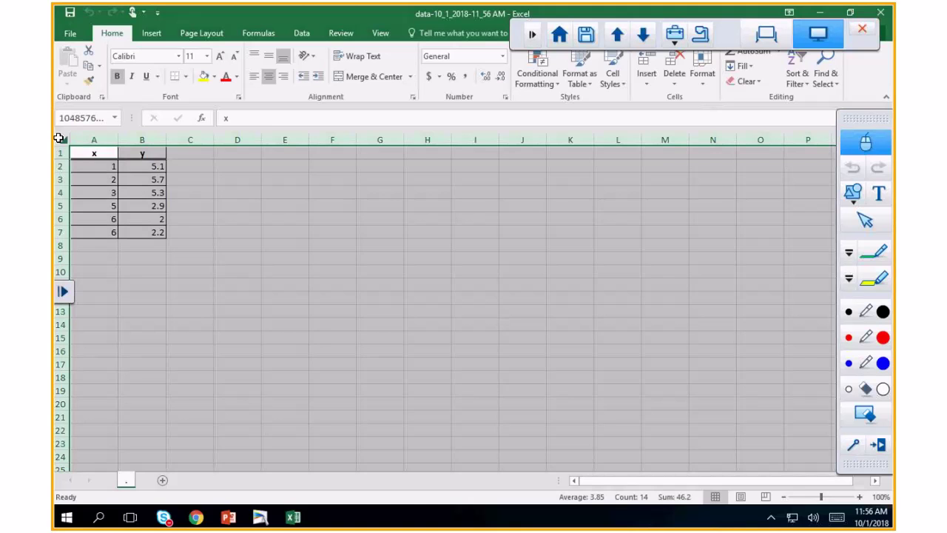
pyautogui.click(208, 56)
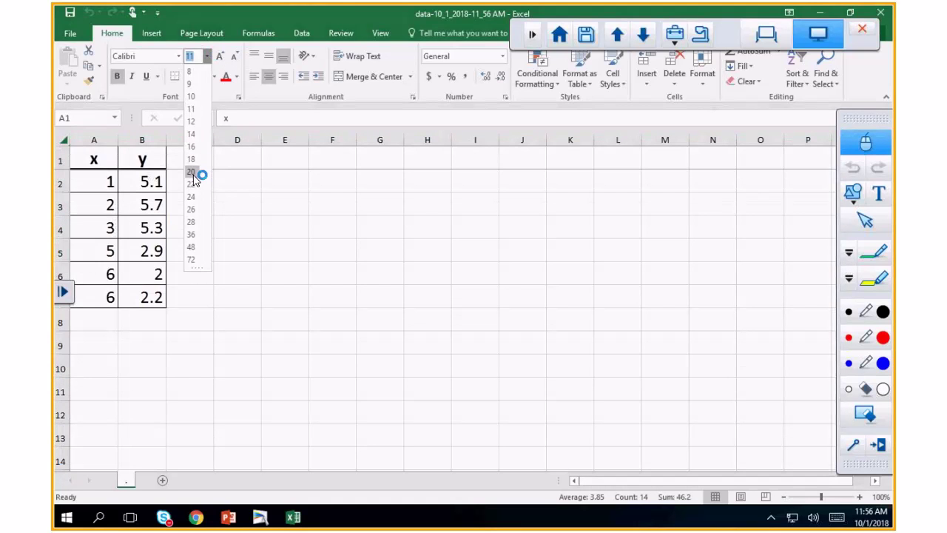
pyautogui.click(194, 176)
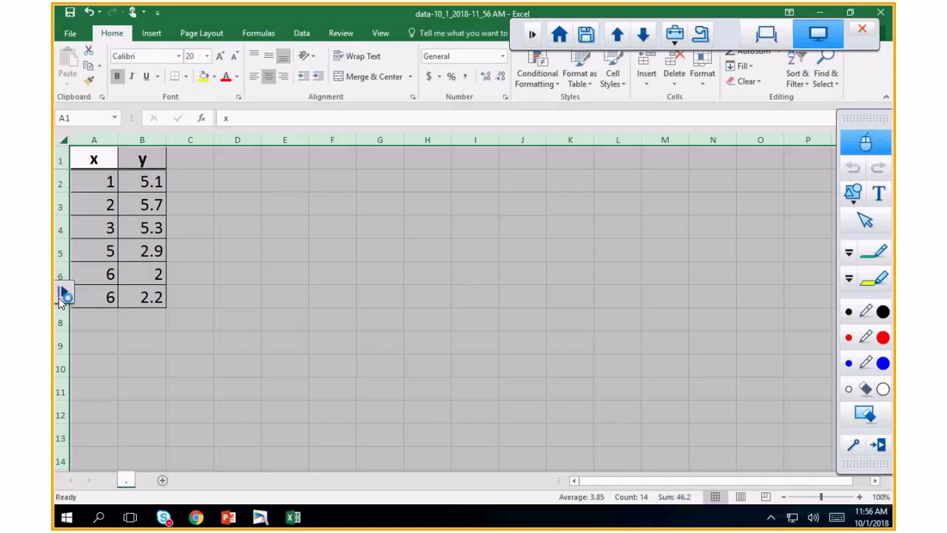
pyautogui.moveTo(63, 296); pyautogui.dragTo(54, 470)
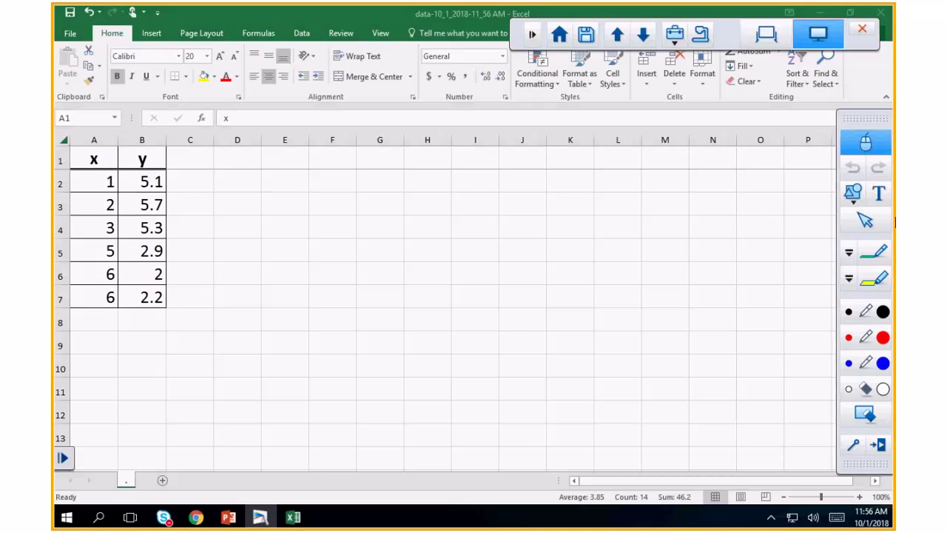
# Step: Handwrite "WAbbit emu" with the black pen across row 1 over columns M to P, erasing and rewriting the last letter
pyautogui.click(850, 316)
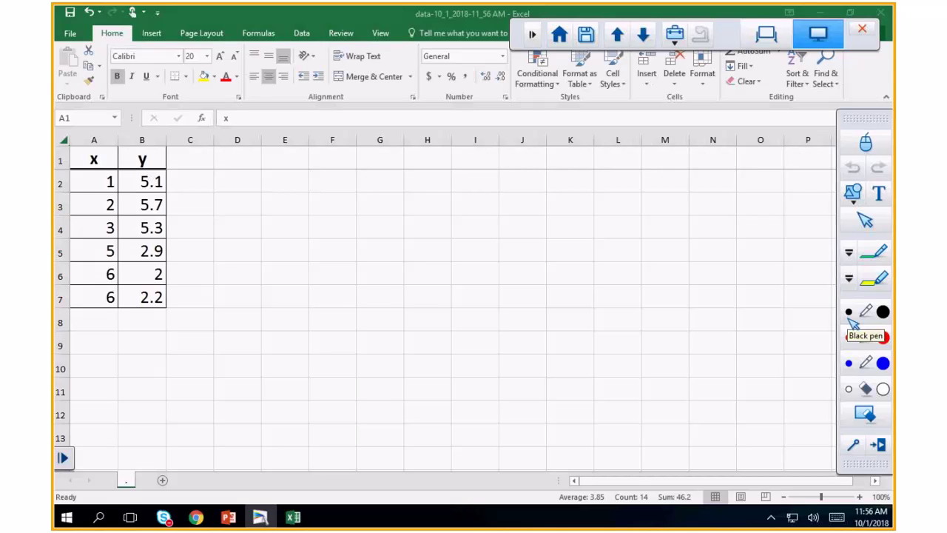
pyautogui.moveTo(653, 155)
pyautogui.mouseDown()
pyautogui.moveTo(676, 164)
pyautogui.moveTo(799, 161)
pyautogui.mouseUp()
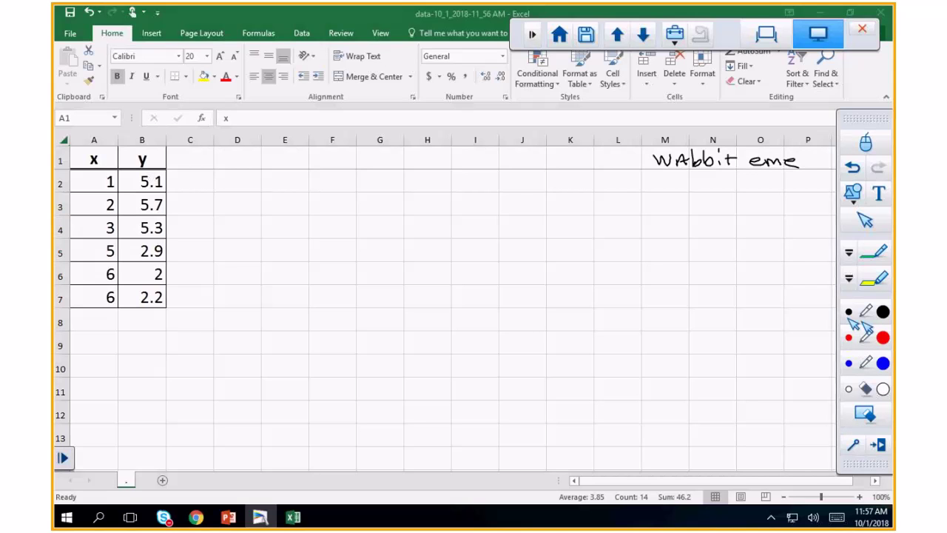
pyautogui.click(855, 388)
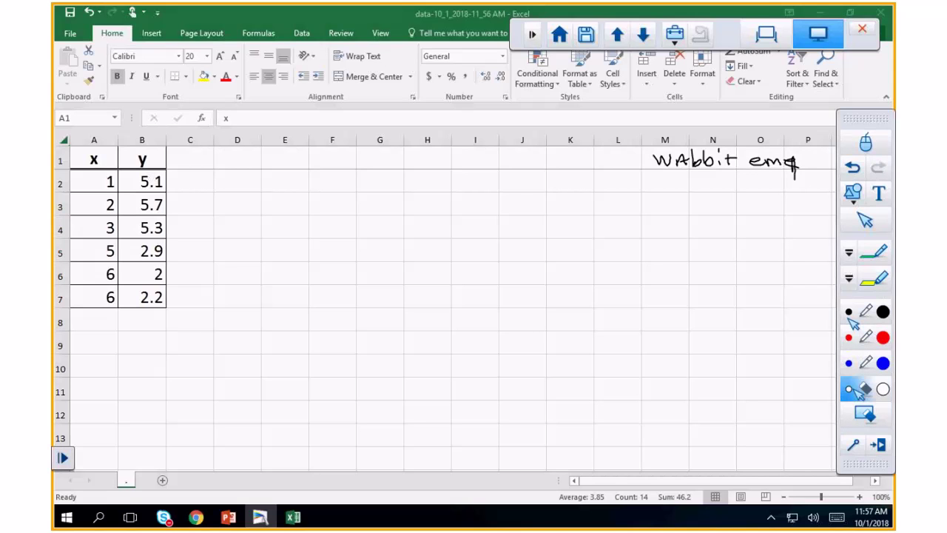
pyautogui.moveTo(793, 169); pyautogui.dragTo(797, 182)
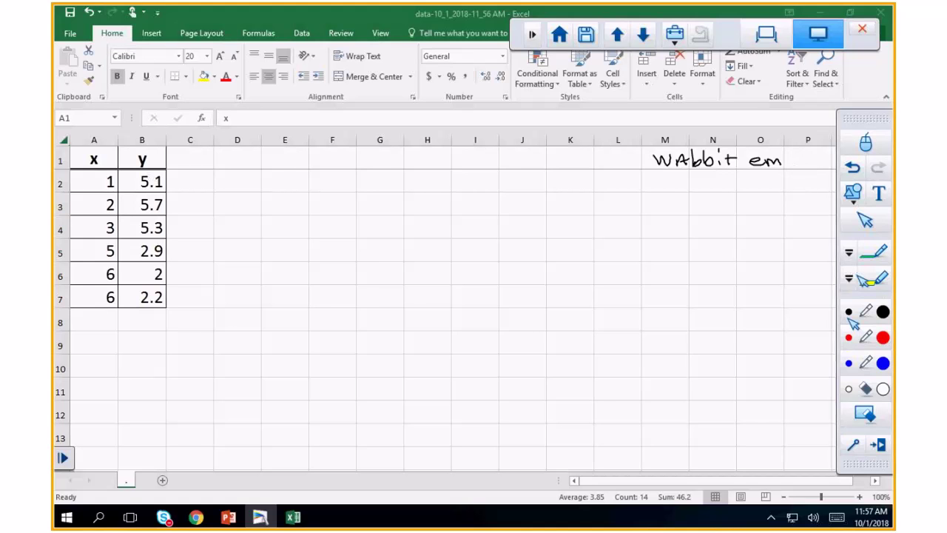
pyautogui.click(855, 314)
pyautogui.moveTo(787, 157); pyautogui.dragTo(799, 168)
# Step: Return to mouse mode, minimize the open windows to reach the desktop, and launch the TI-84 emulator
pyautogui.click(867, 139)
pyautogui.click(818, 12)
pyautogui.click(818, 13)
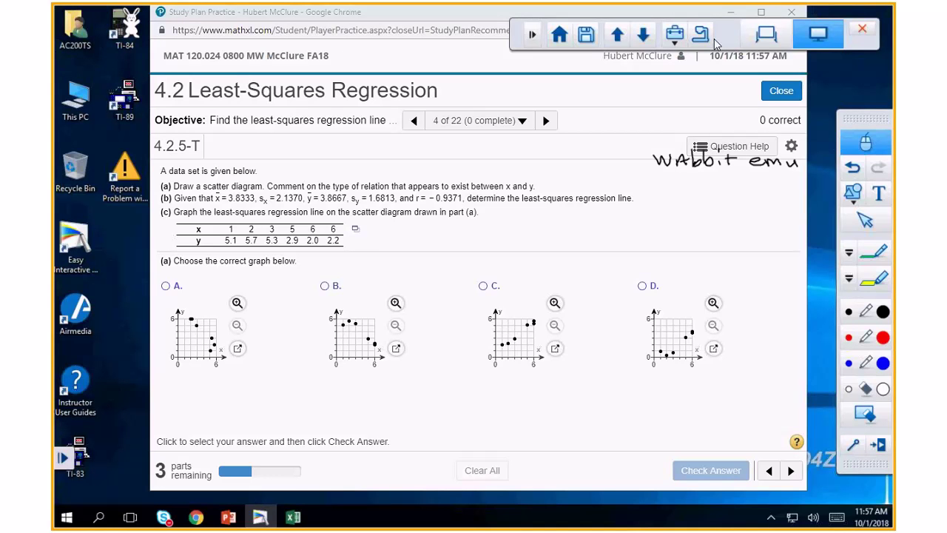
pyautogui.click(730, 12)
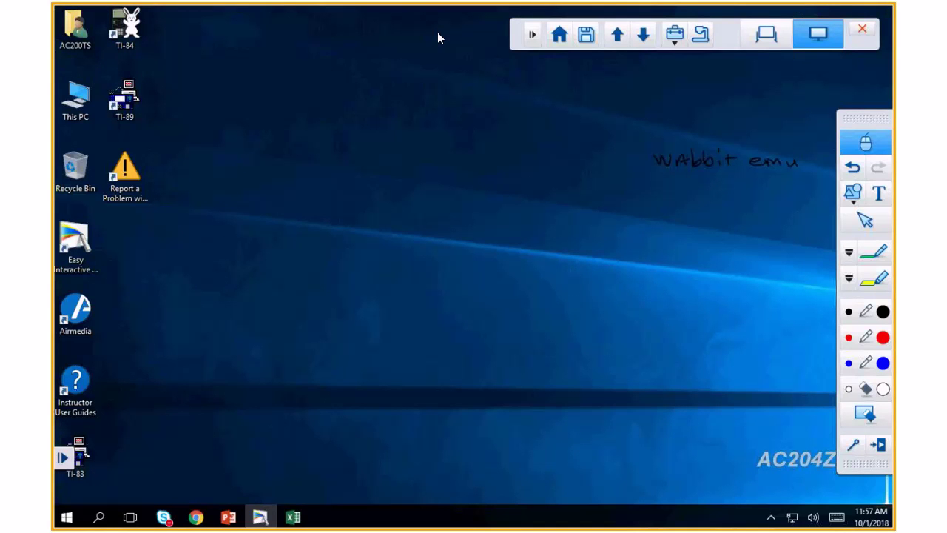
pyautogui.doubleClick(134, 31)
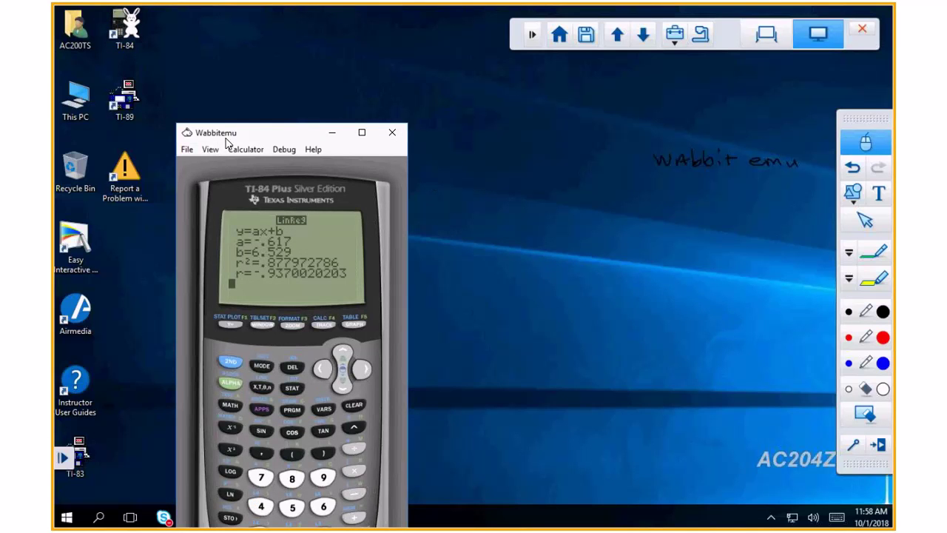
# Step: Place the TI-84 calculator window over the empty columns beside the Excel data and clear the handwritten annotation
pyautogui.click(362, 132)
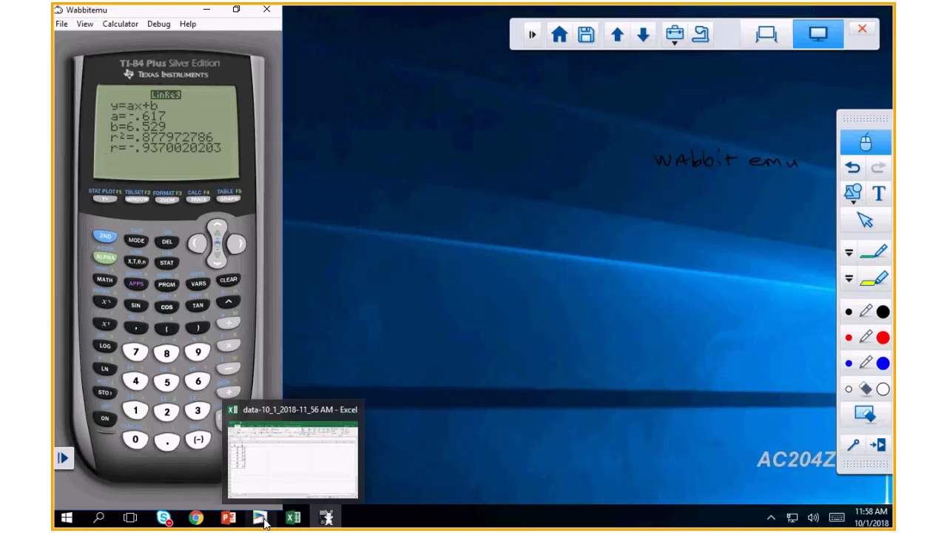
pyautogui.click(294, 520)
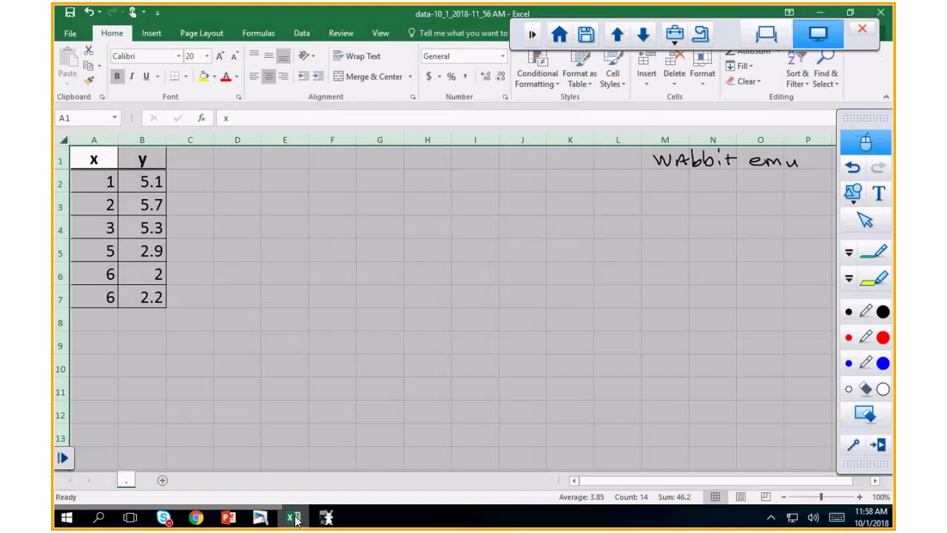
pyautogui.click(326, 518)
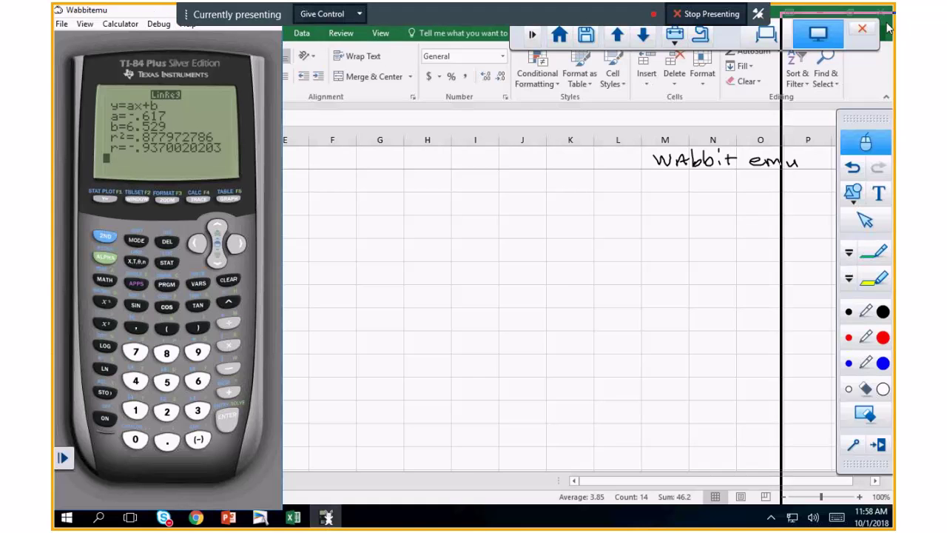
pyautogui.click(818, 9)
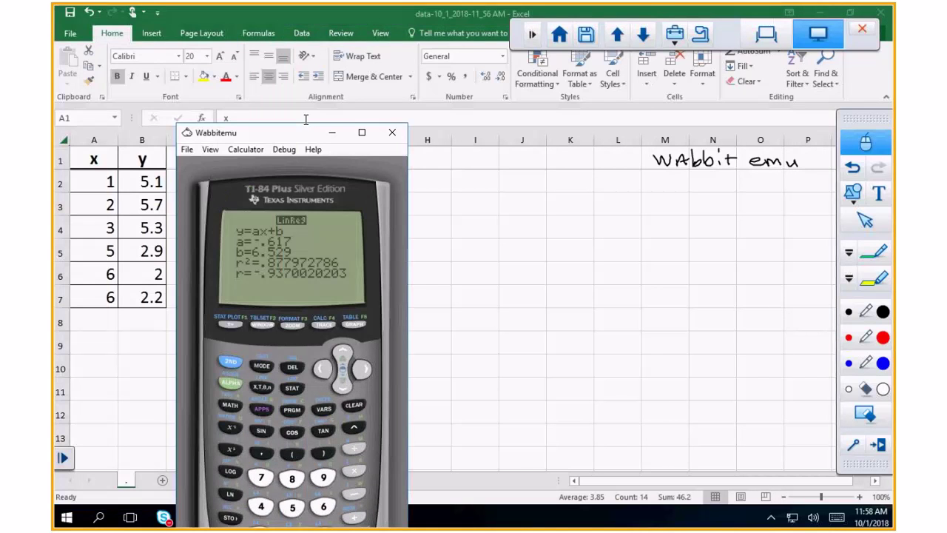
pyautogui.moveTo(306, 133); pyautogui.dragTo(775, 18)
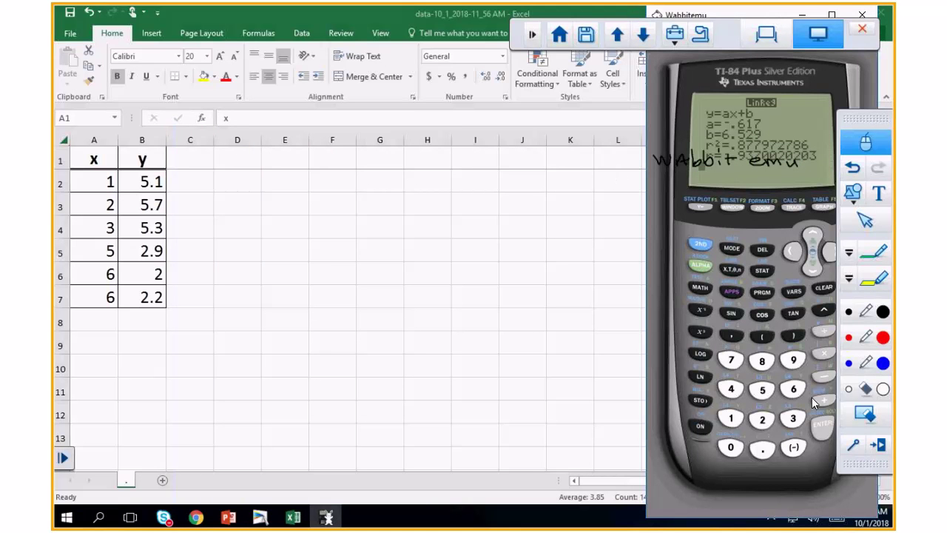
pyautogui.click(865, 414)
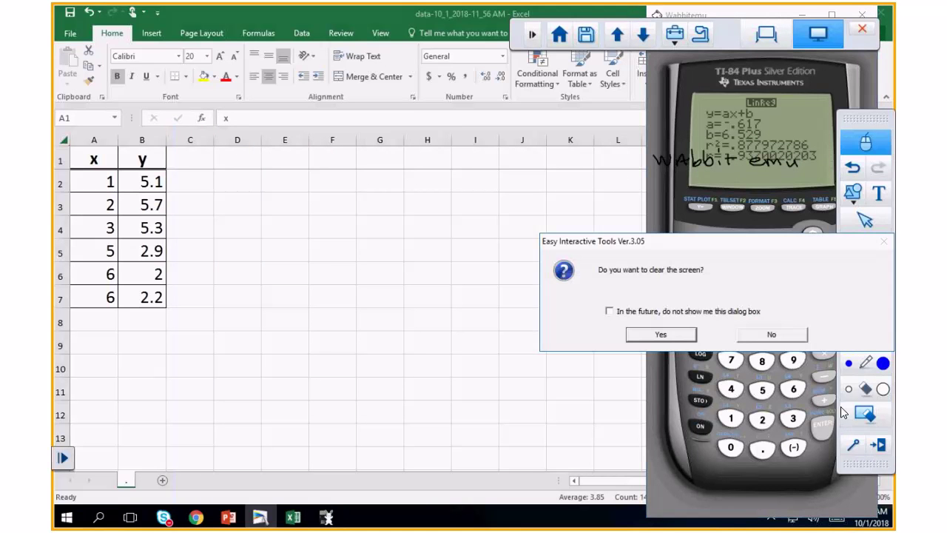
pyautogui.click(661, 334)
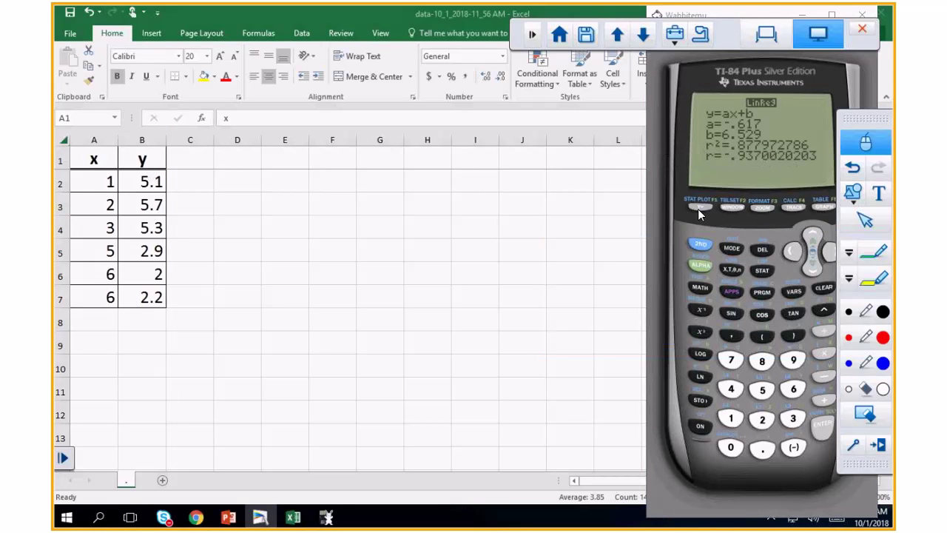
# Step: Open the calculator's statistics list editor and enter the y values 5.1, 5.7, 5.3, 2.9, 2 and 2.2 in L2
pyautogui.click(761, 272)
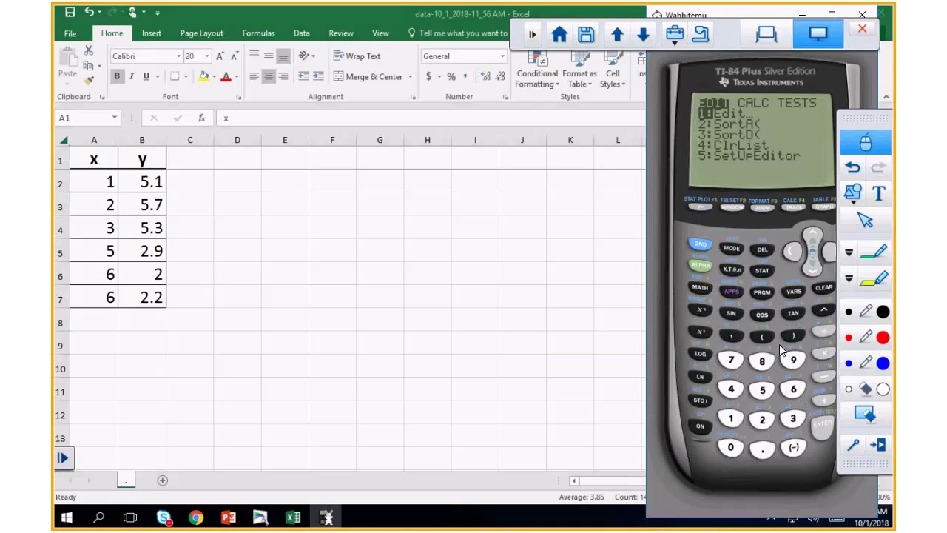
pyautogui.click(824, 430)
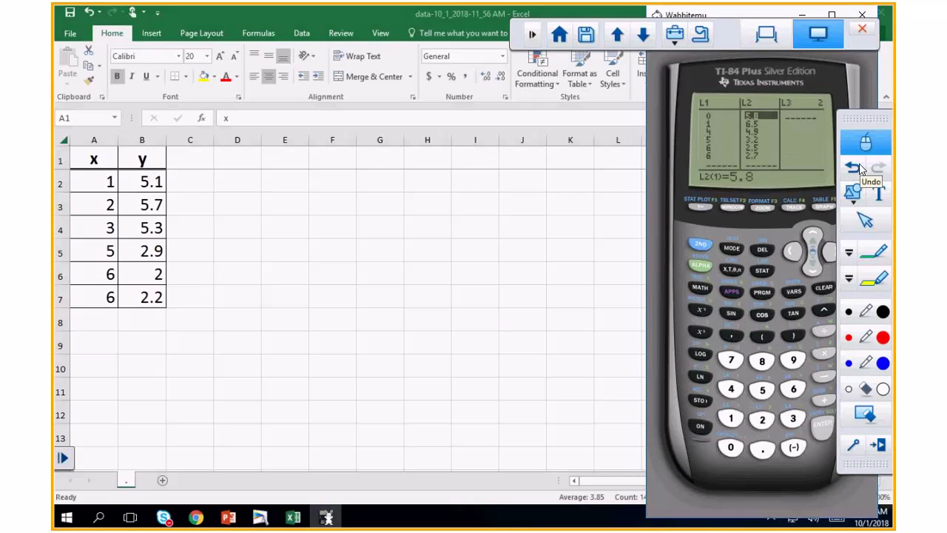
pyautogui.write('5.1')
pyautogui.press('Return')
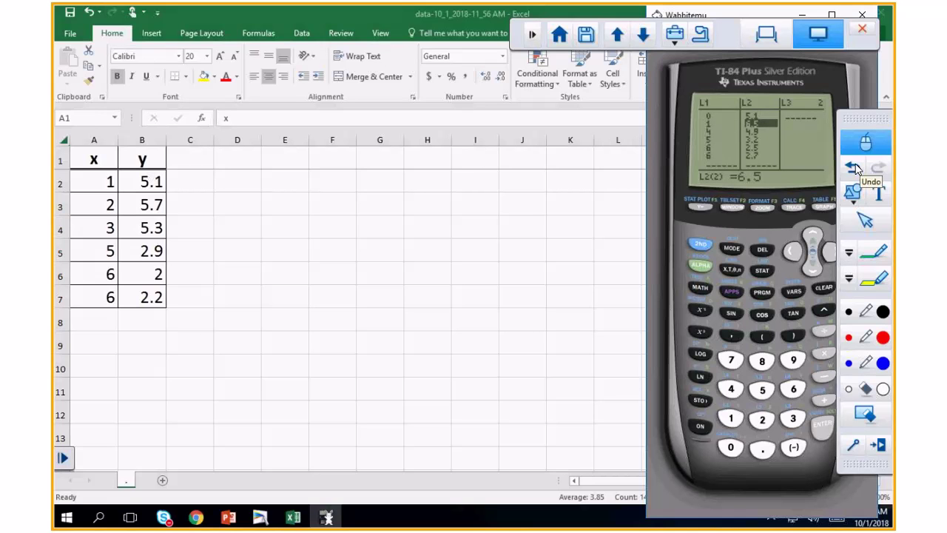
pyautogui.write('5.7')
pyautogui.press('Return')
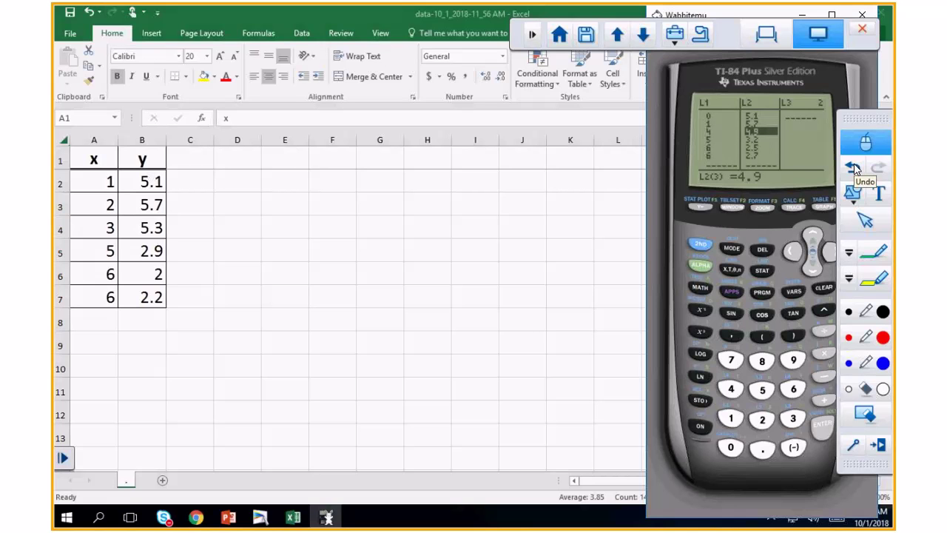
pyautogui.write('5.3')
pyautogui.press('Return')
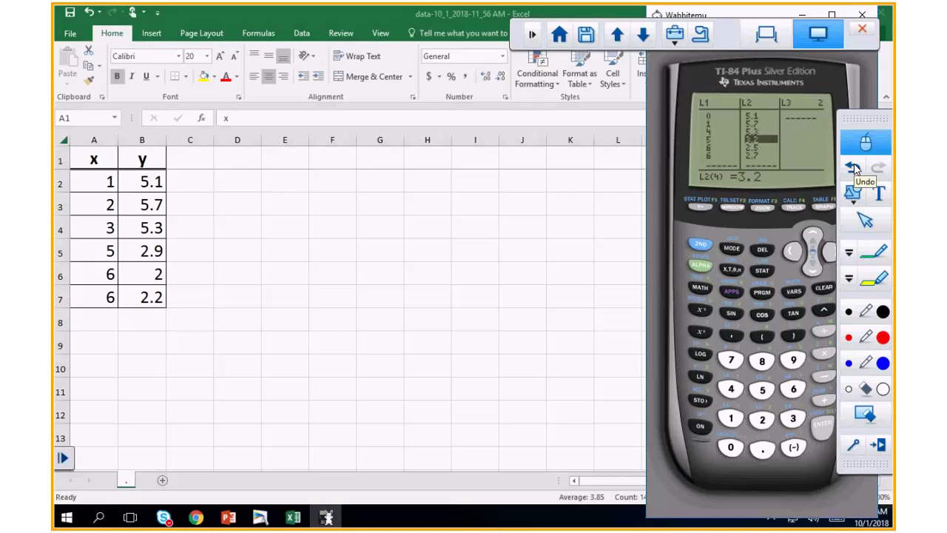
pyautogui.write('2.9')
pyautogui.press('Return')
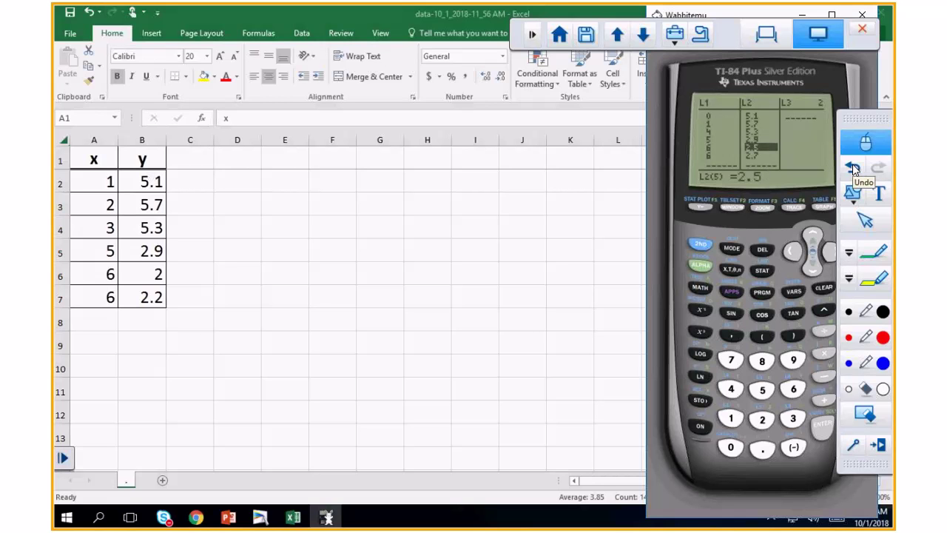
pyautogui.write('2')
pyautogui.press('Return')
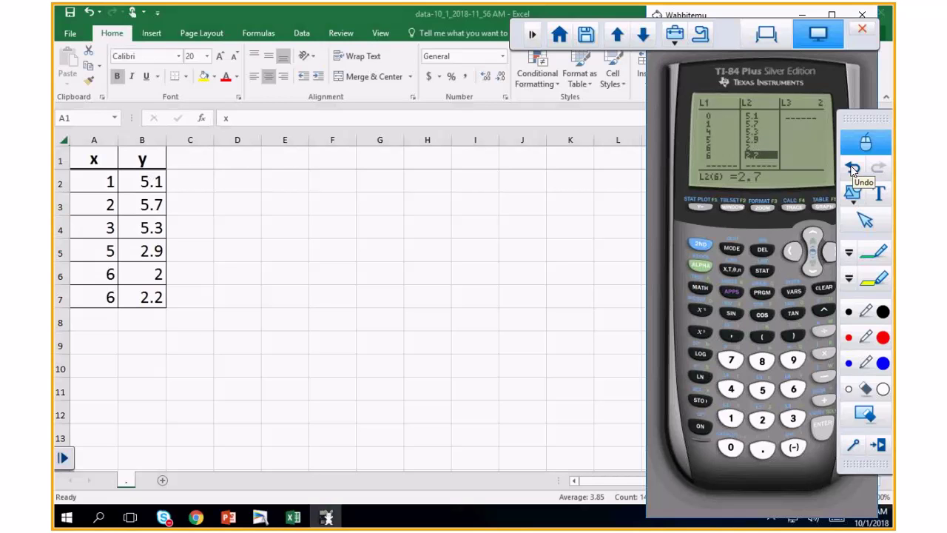
pyautogui.write('2.')
pyautogui.press('Down')
pyautogui.write('2')
# Step: Set the first three entries of list L1 to 1, 2 and 3 to match the x column
pyautogui.press('Left')
pyautogui.press('Up')
pyautogui.press('Up')
pyautogui.press('Up')
pyautogui.press('Up')
pyautogui.press('Up')
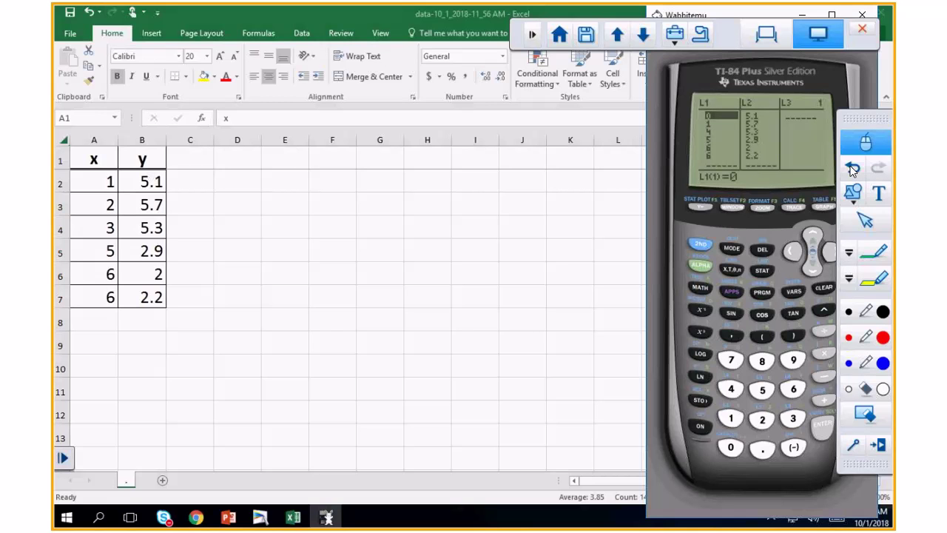
pyautogui.write('1')
pyautogui.press('Down')
pyautogui.press('Down')
pyautogui.press('Down')
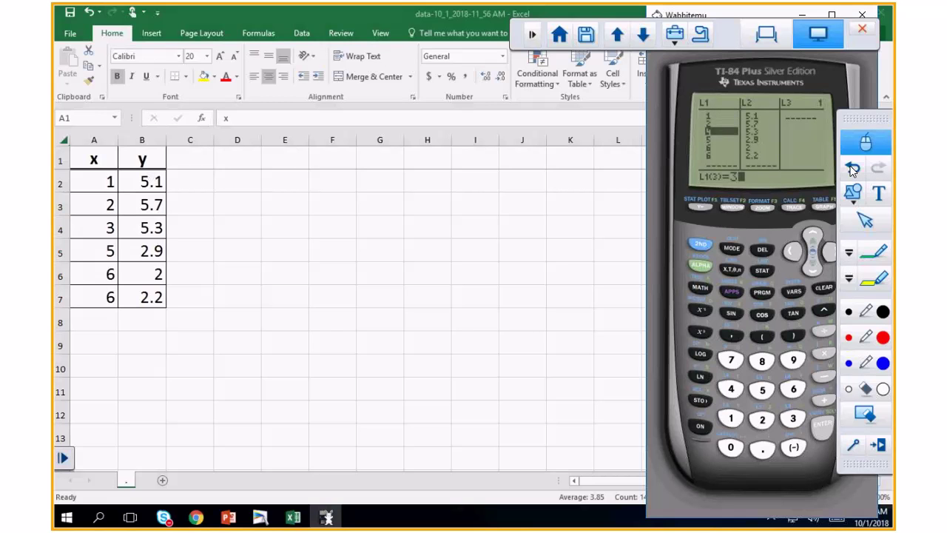
pyautogui.press('Down')
pyautogui.press('Down')
pyautogui.press('Down')
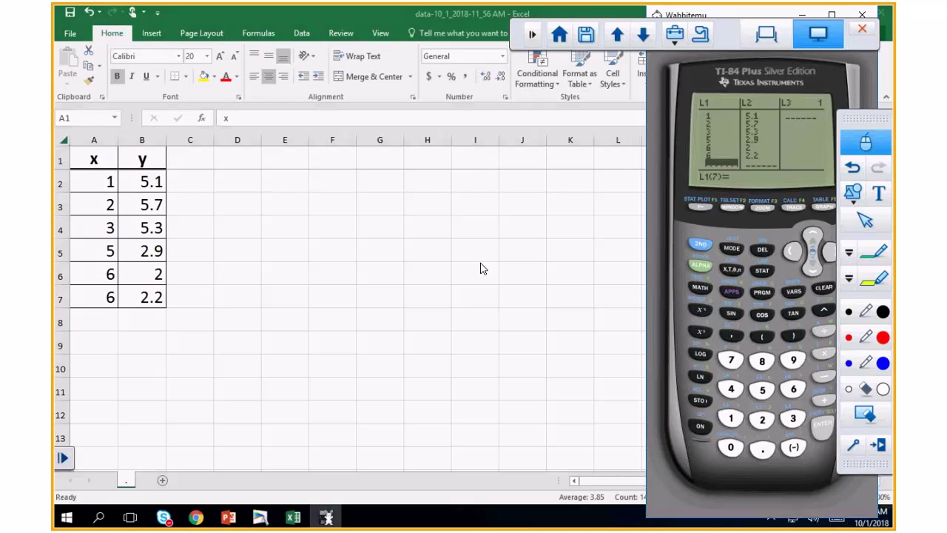
# Step: Open the calculator's command catalog at the entries starting with D
pyautogui.click(702, 247)
pyautogui.click(731, 448)
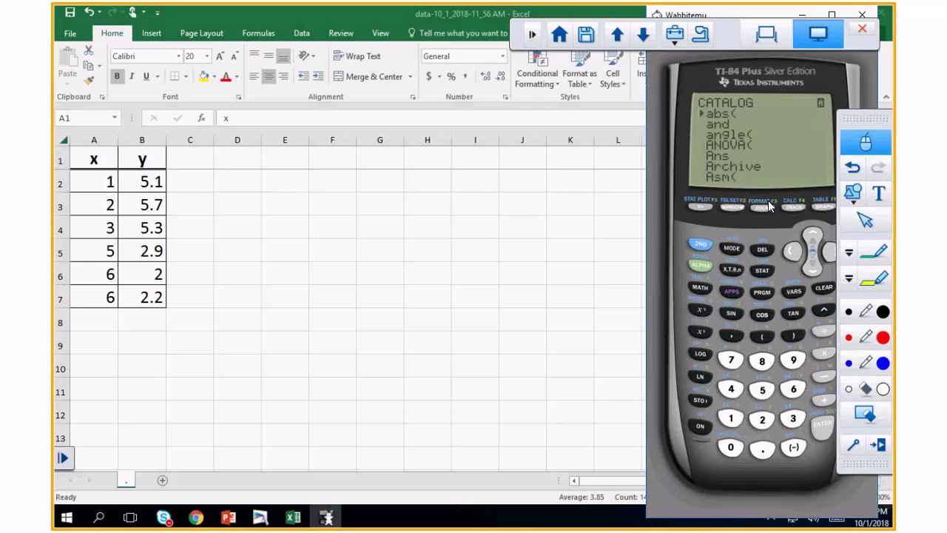
pyautogui.press('d')
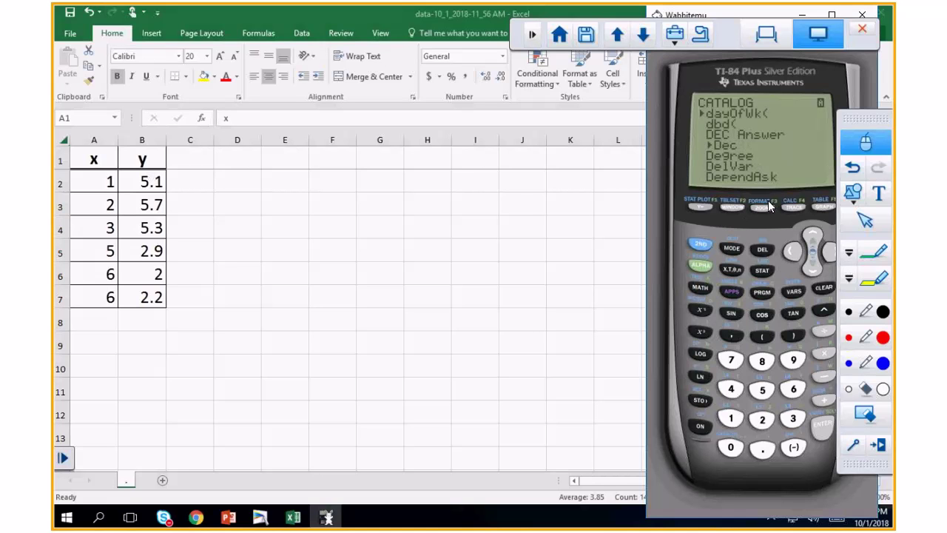
pyautogui.press('i')
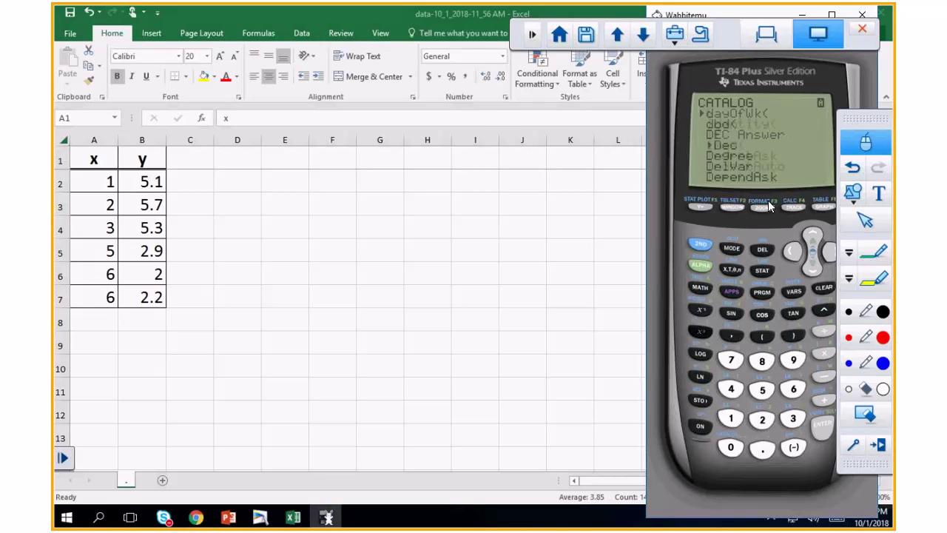
pyautogui.press('F12')
pyautogui.write('d')
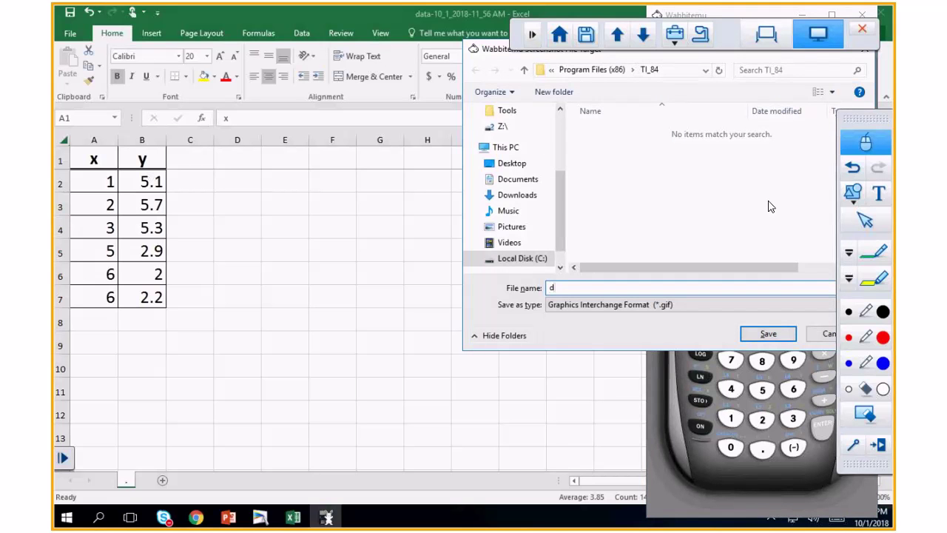
pyautogui.click(824, 335)
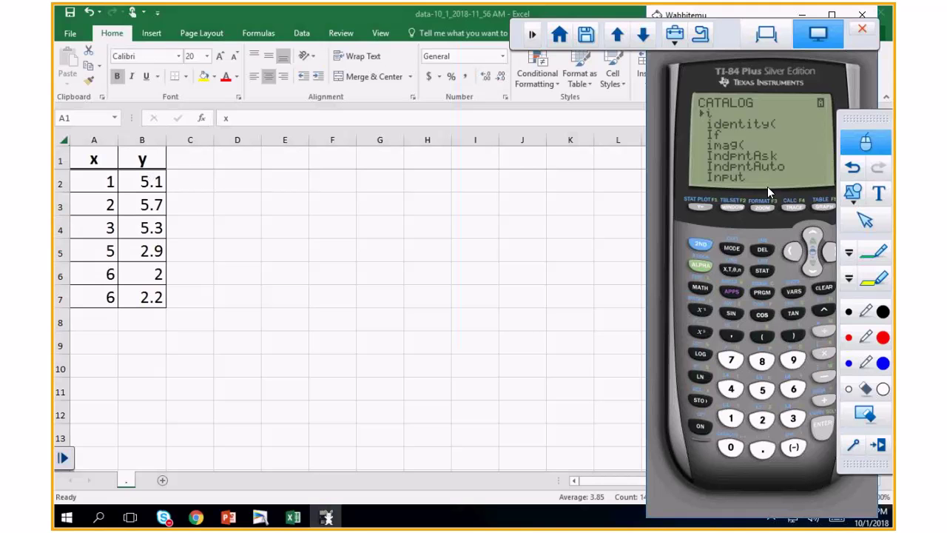
# Step: Find DiagnosticOn among the catalog's D entries and place the command on the calculator's home screen
pyautogui.press('d')
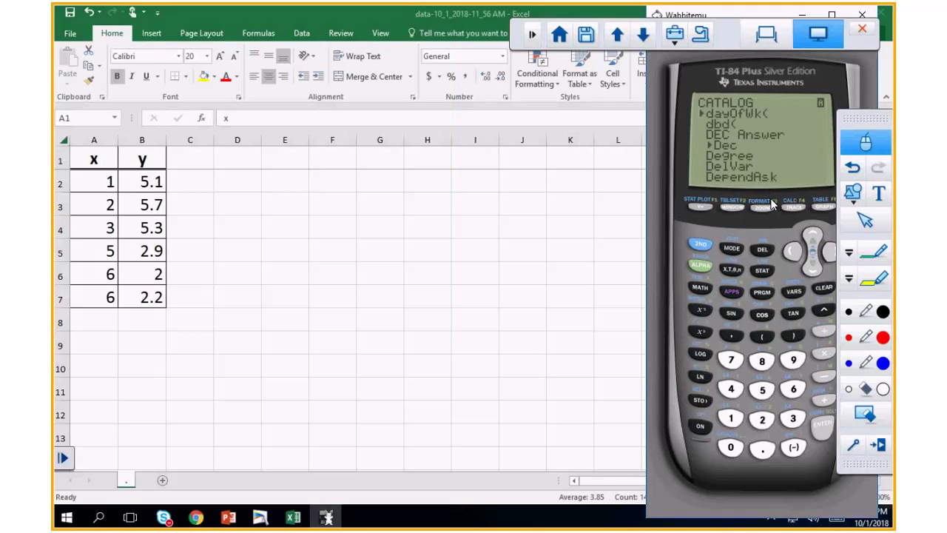
pyautogui.click(812, 270)
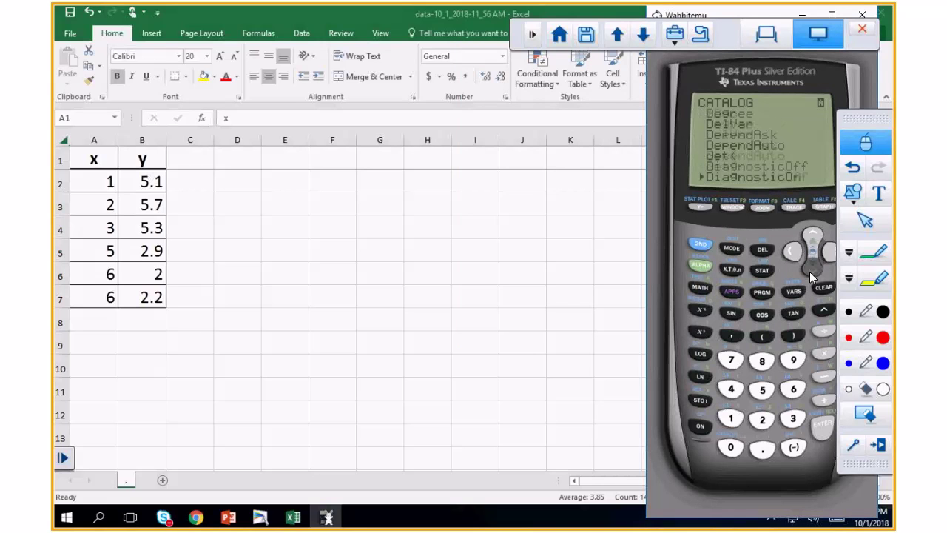
pyautogui.click(814, 236)
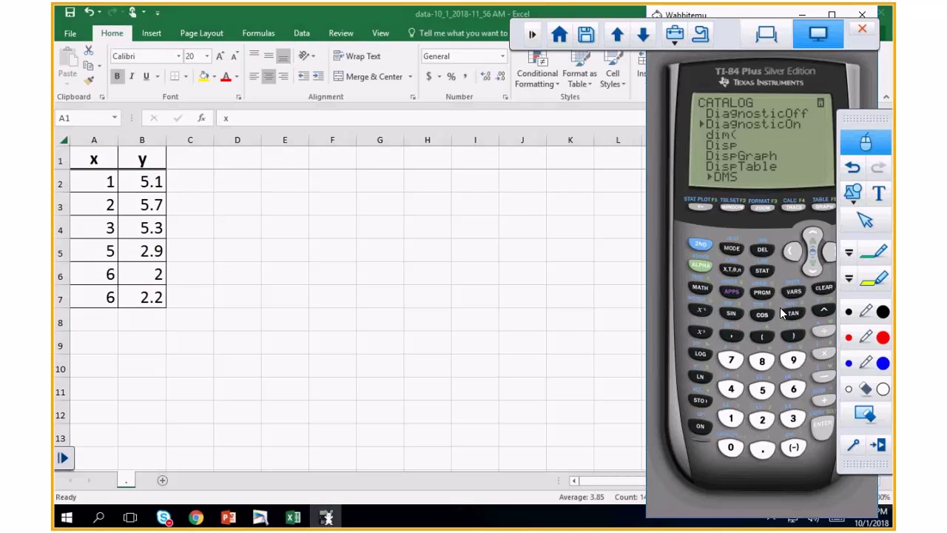
pyautogui.click(815, 431)
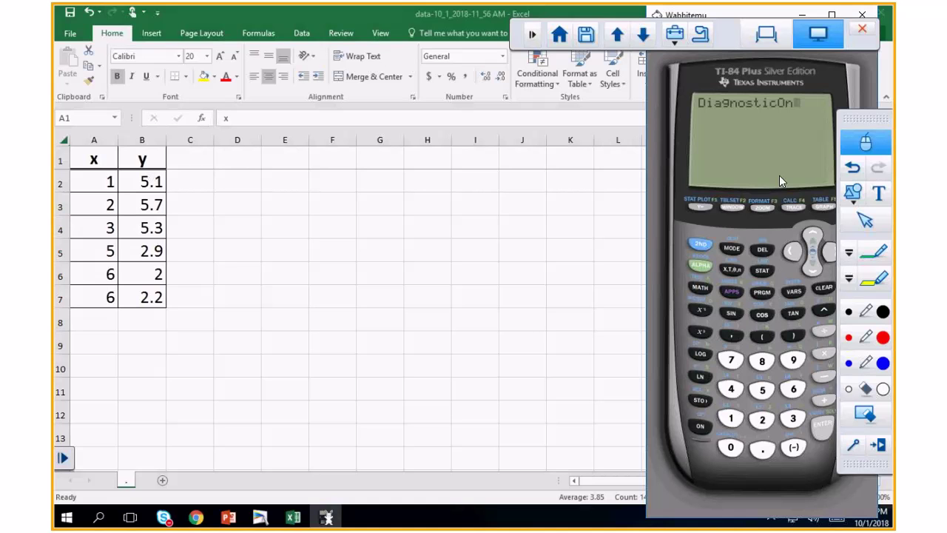
# Step: Run the calculator's LinReg(ax+b) regression with L1 as Xlist and L2 as Ylist
pyautogui.click(763, 274)
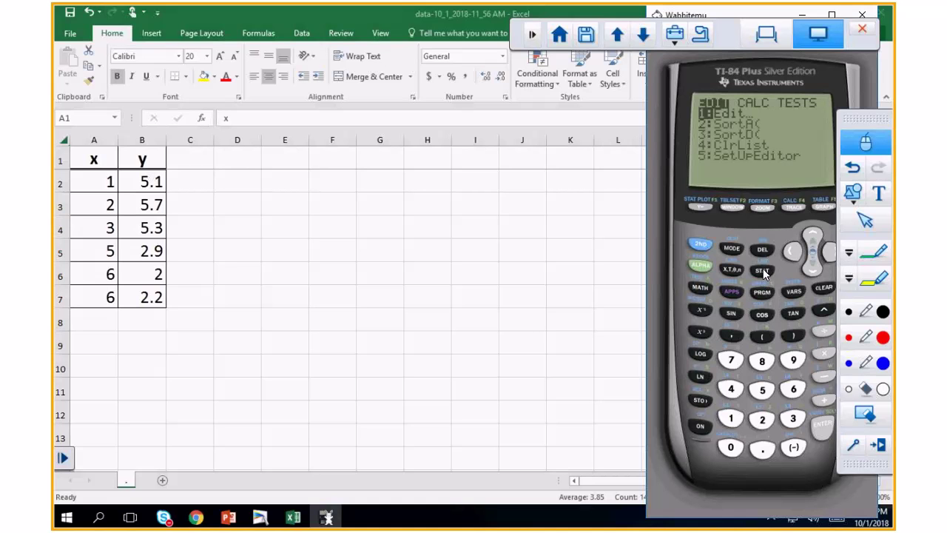
pyautogui.click(830, 263)
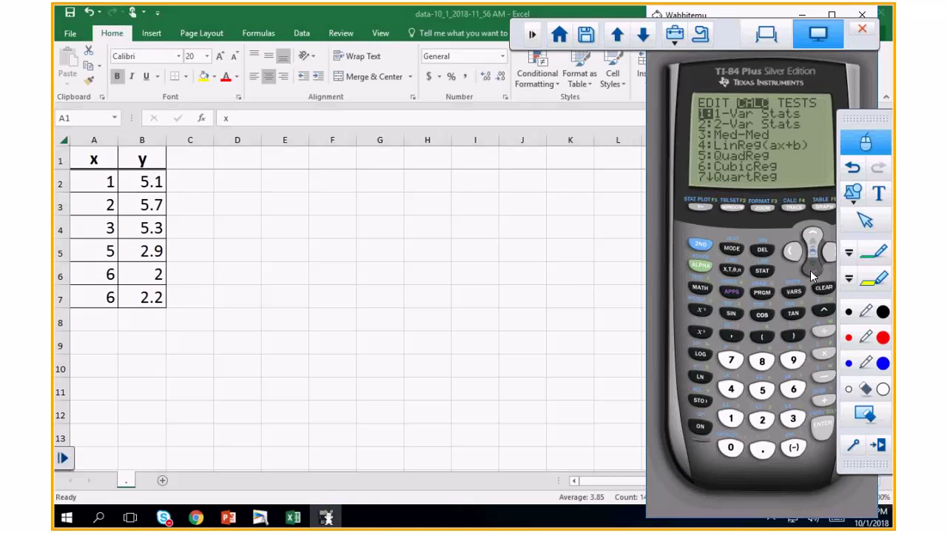
pyautogui.click(812, 268)
pyautogui.click(812, 268)
pyautogui.click(812, 268)
pyautogui.click(824, 433)
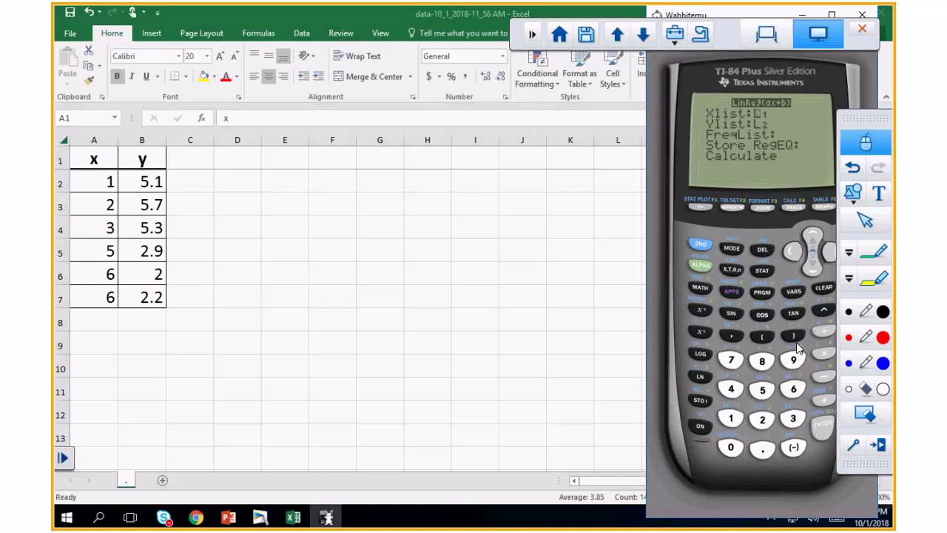
pyautogui.click(812, 266)
pyautogui.click(812, 266)
pyautogui.click(812, 267)
pyautogui.click(812, 267)
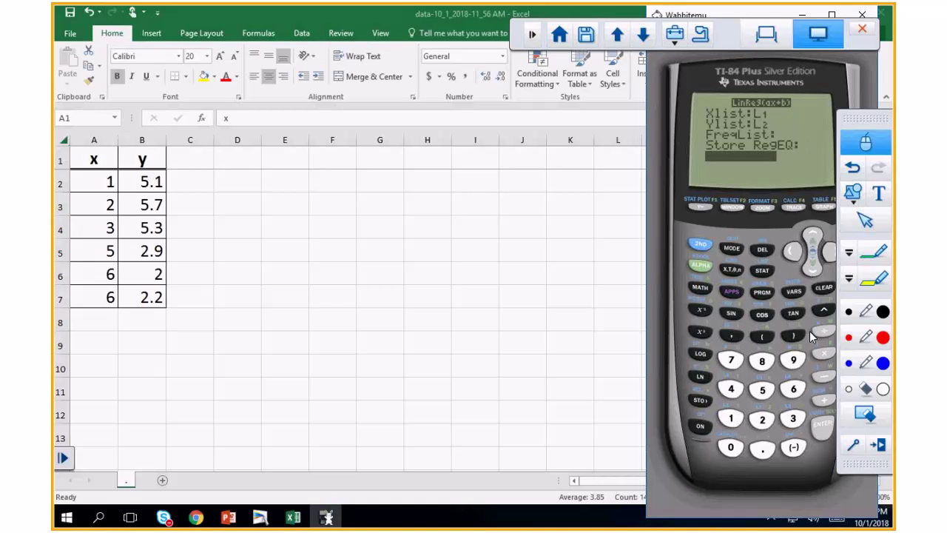
pyautogui.click(824, 428)
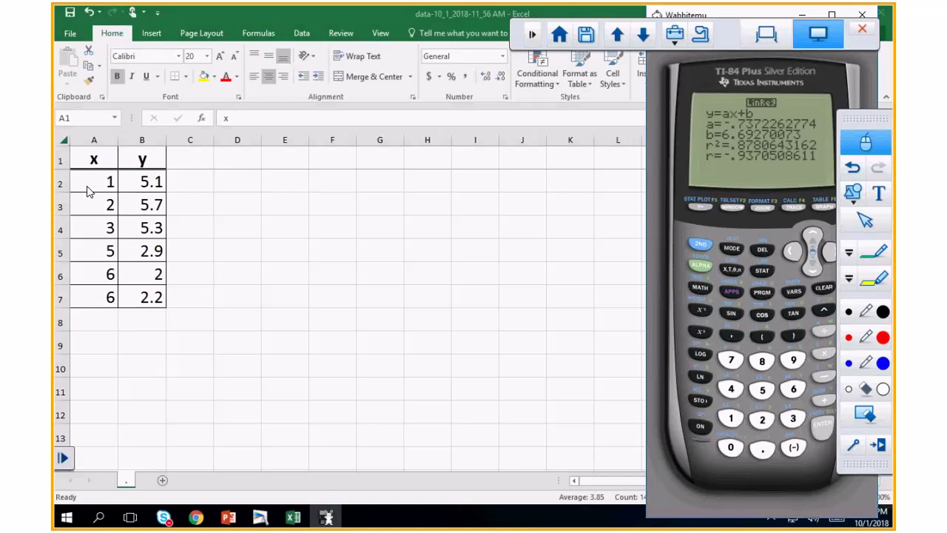
# Step: Insert a markers-only scatter chart of the Excel data in A2:B7 and place it directly beside the data columns
pyautogui.moveTo(87, 191); pyautogui.dragTo(144, 297)
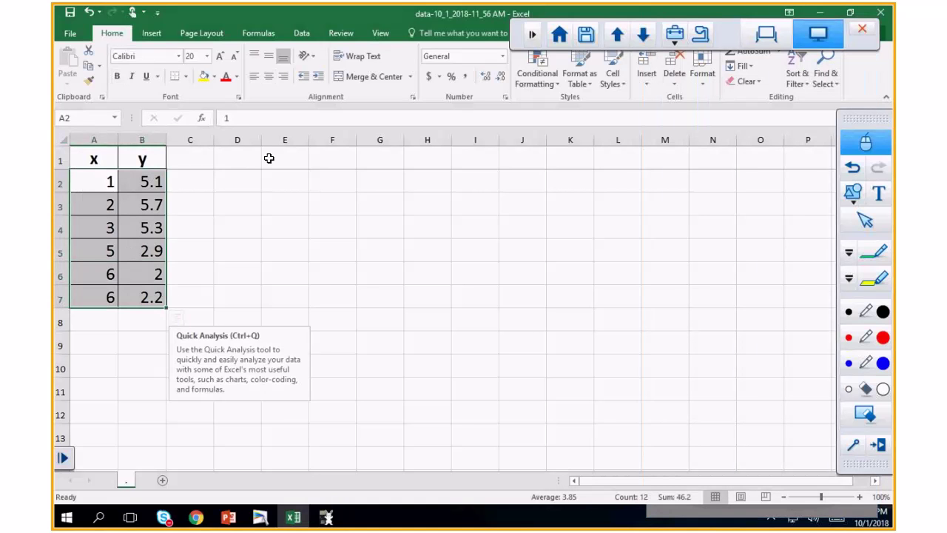
pyautogui.click(150, 34)
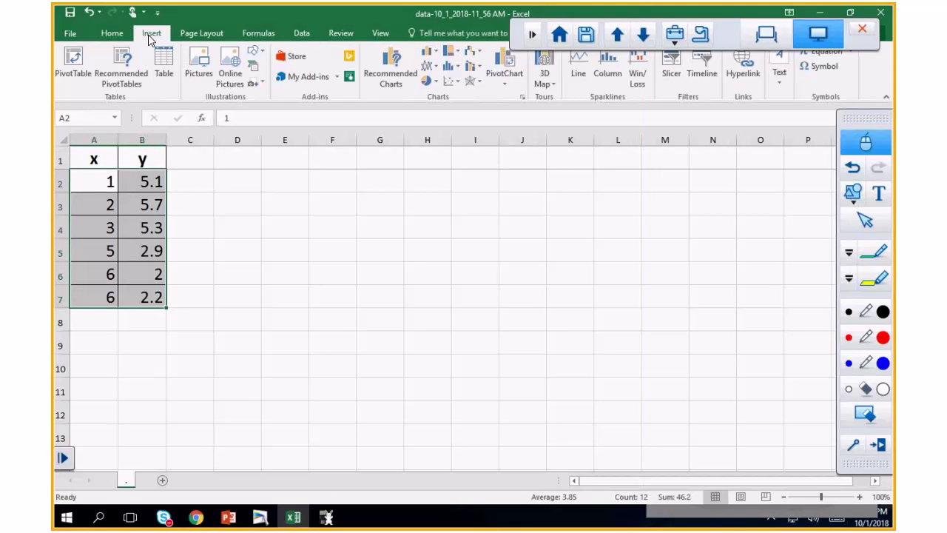
pyautogui.click(457, 90)
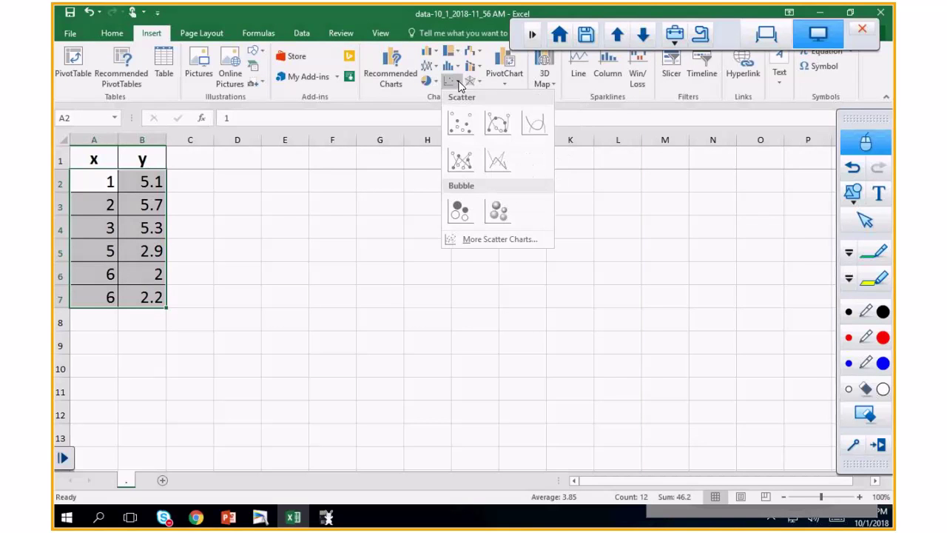
pyautogui.click(461, 130)
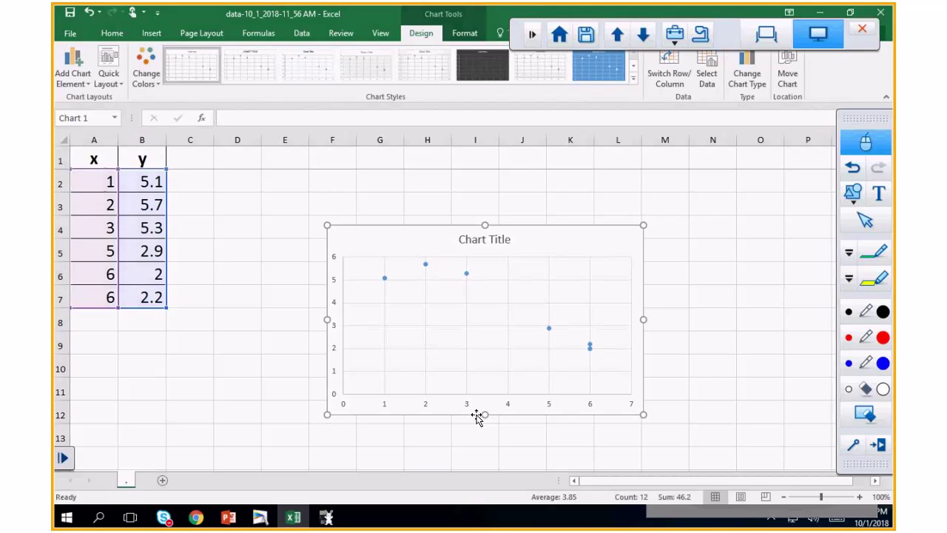
pyautogui.hotkey('alt', 'Tab')
pyautogui.hotkey('alt', 'Tab')
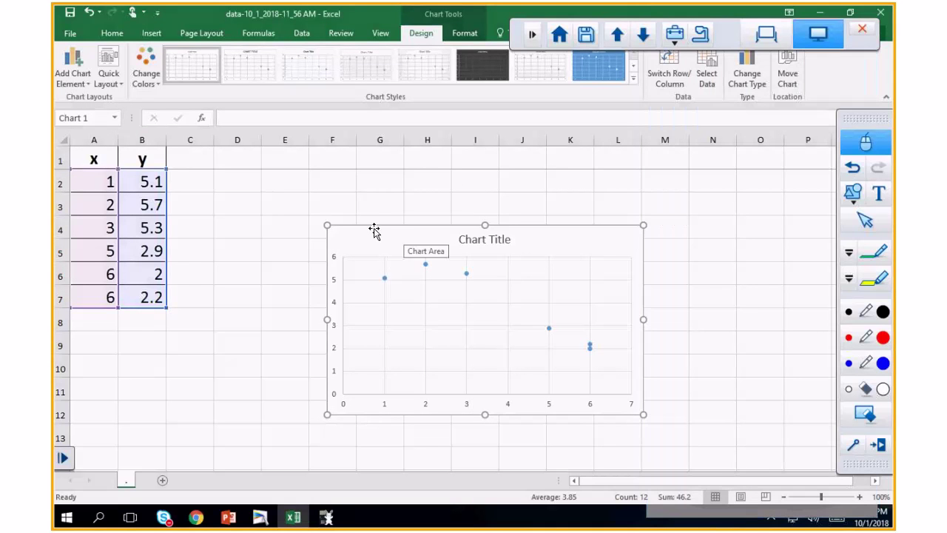
pyautogui.moveTo(385, 232); pyautogui.dragTo(227, 176)
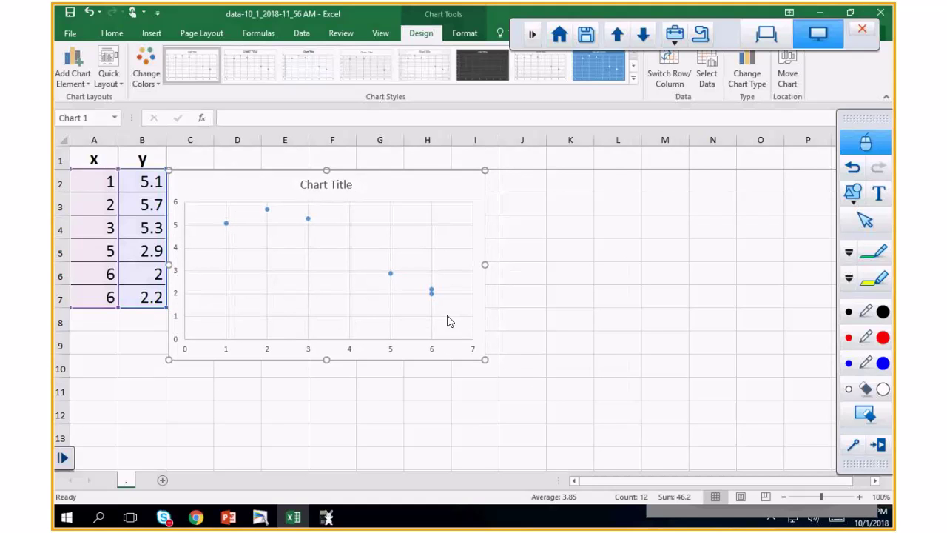
# Step: In the TI-84 emulator, turn on Plot1 as a scatter plot of L1 and L2 and display its graph
pyautogui.click(326, 516)
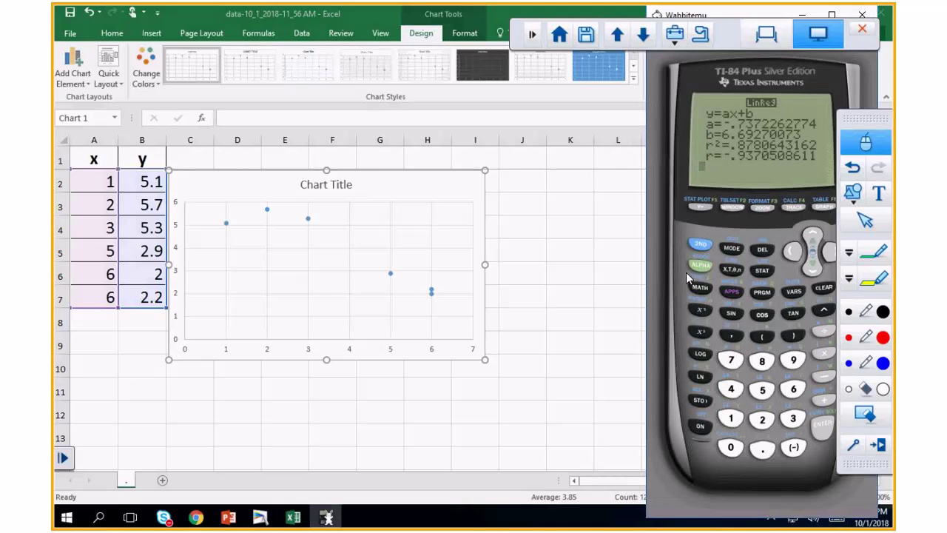
pyautogui.click(701, 206)
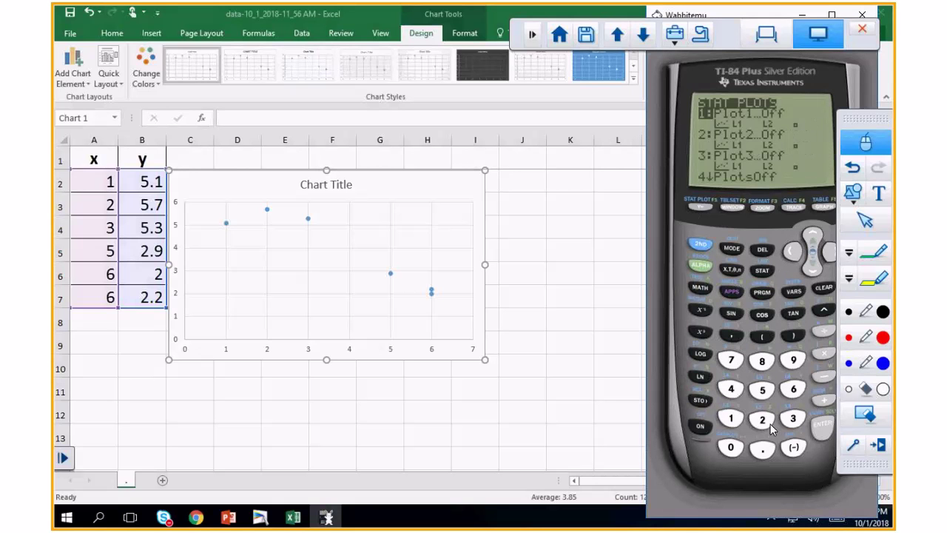
pyautogui.click(824, 428)
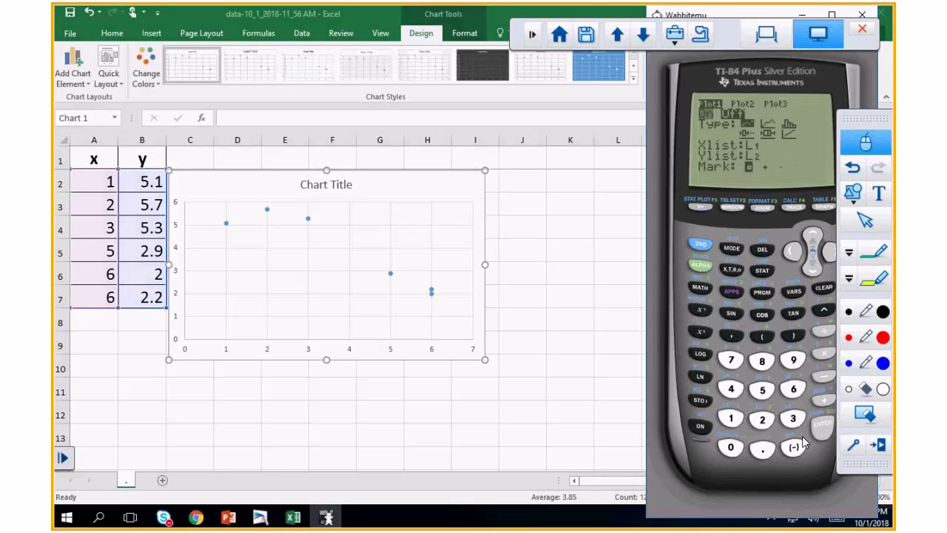
pyautogui.click(818, 431)
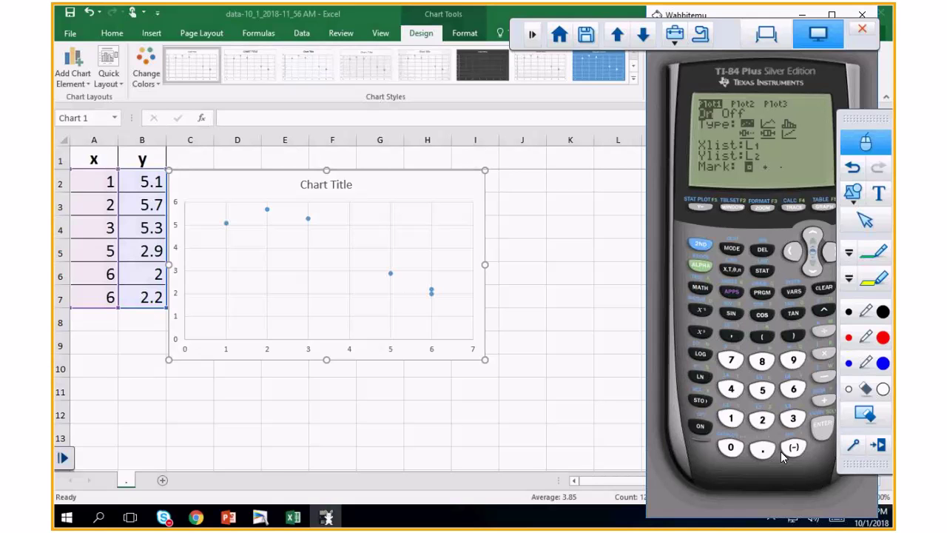
pyautogui.click(811, 267)
pyautogui.click(815, 271)
pyautogui.click(815, 271)
pyautogui.click(825, 207)
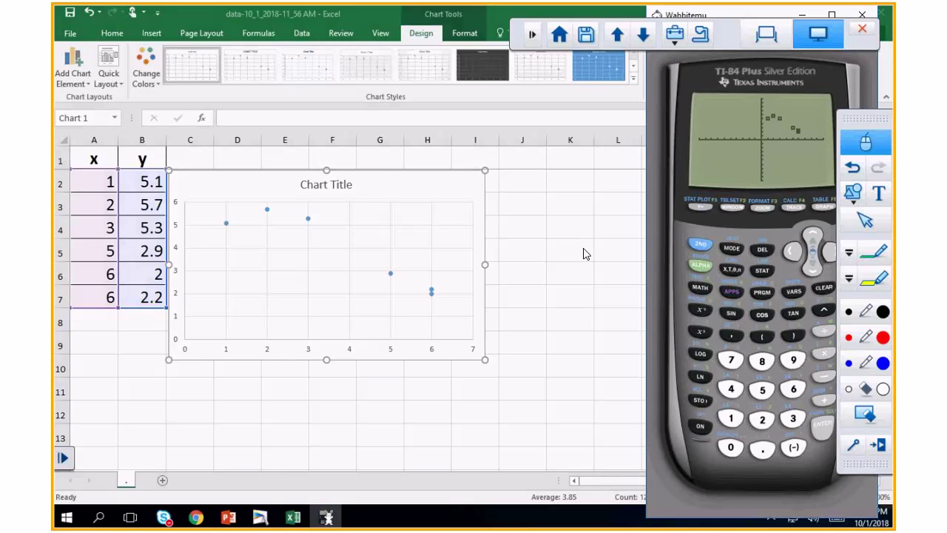
# Step: Switch to Excel and add a linear trendline to the scatter chart's data series
pyautogui.moveTo(311, 222)
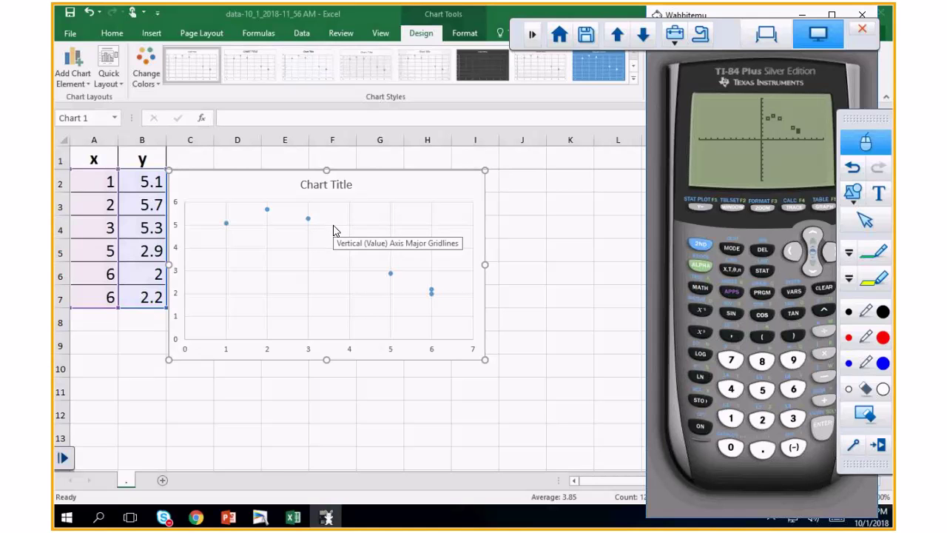
pyautogui.rightClick(267, 211)
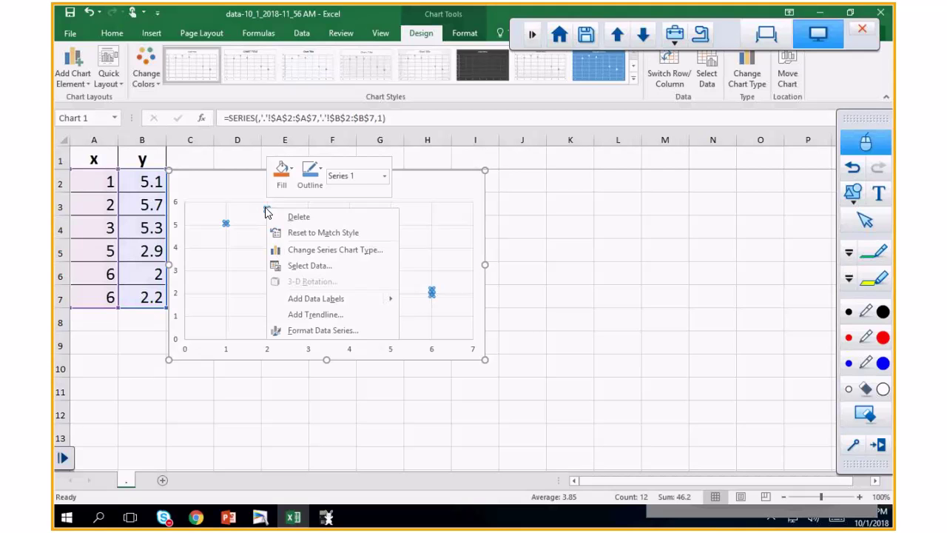
pyautogui.click(313, 313)
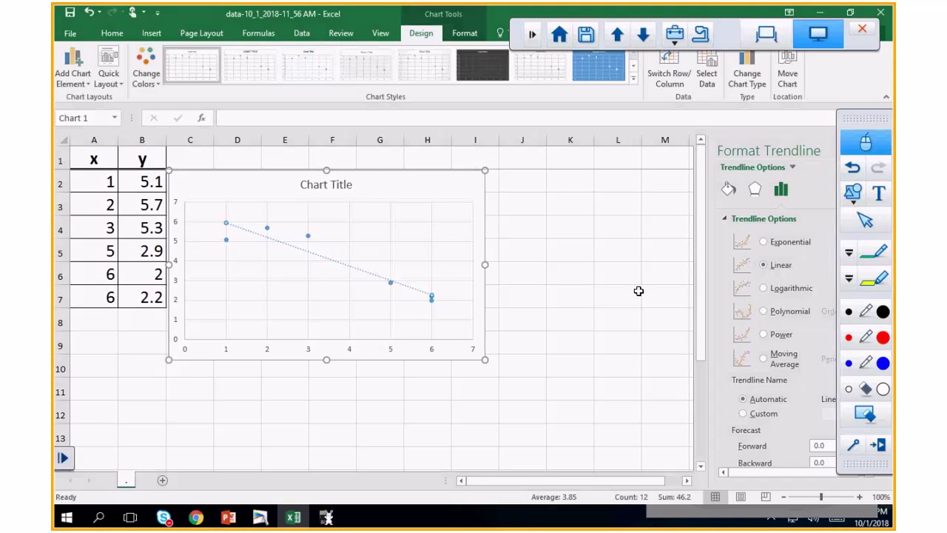
# Step: Display the trendline's equation and R-squared value on the chart and move their label below the line, near the plot's middle
pyautogui.scroll(-3, 638, 291)
pyautogui.scroll(-2, 774, 387)
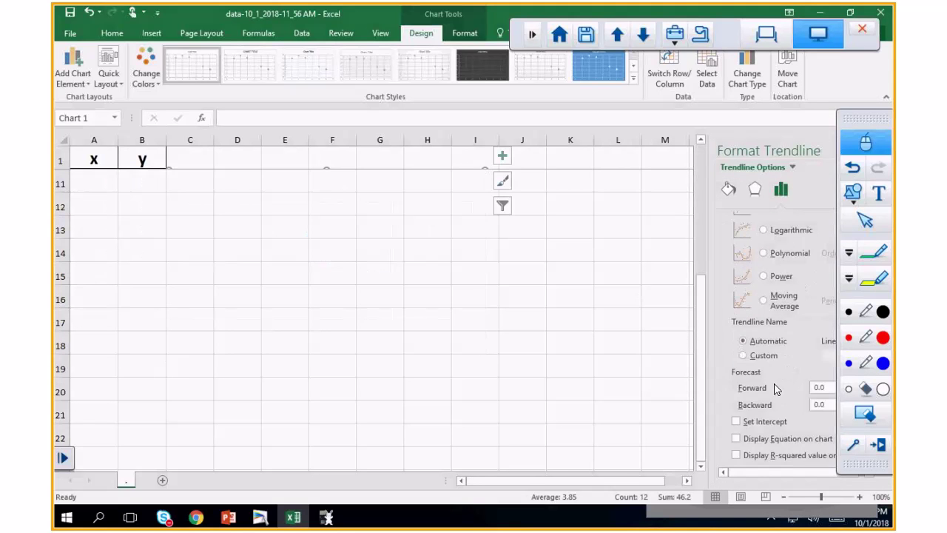
pyautogui.click(736, 439)
pyautogui.click(736, 457)
pyautogui.scroll(3, 668, 377)
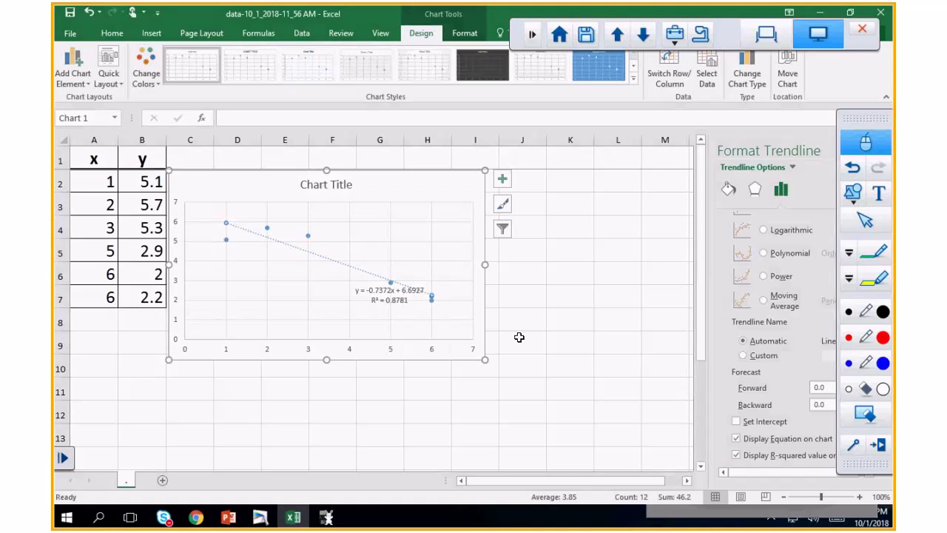
pyautogui.moveTo(385, 296); pyautogui.dragTo(298, 280)
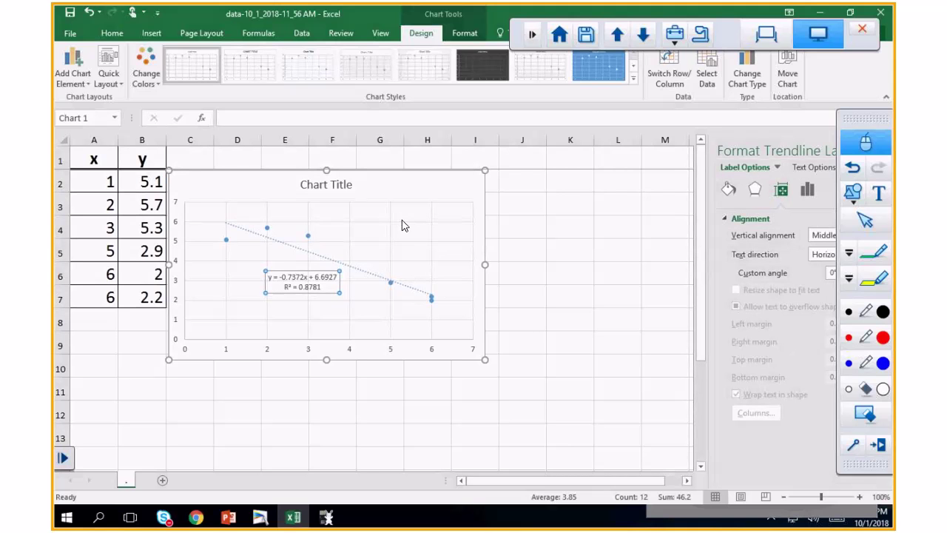
# Step: Handwrite "r = .94" in black ink directly beneath the R-squared label on the chart
pyautogui.click(866, 338)
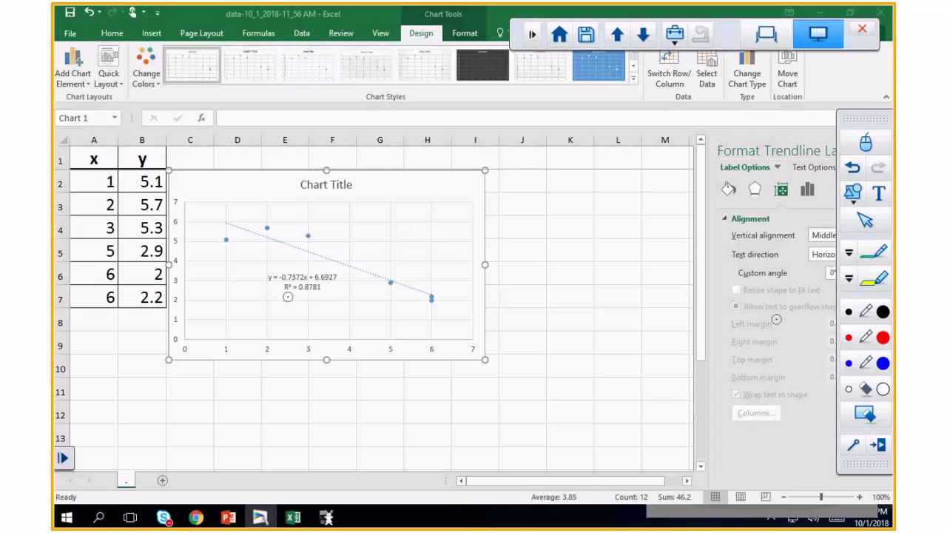
pyautogui.moveTo(289, 304); pyautogui.dragTo(294, 296)
pyautogui.moveTo(298, 297); pyautogui.dragTo(304, 297)
pyautogui.moveTo(298, 301); pyautogui.dragTo(304, 301)
pyautogui.click(312, 301)
pyautogui.moveTo(321, 295); pyautogui.dragTo(332, 305)
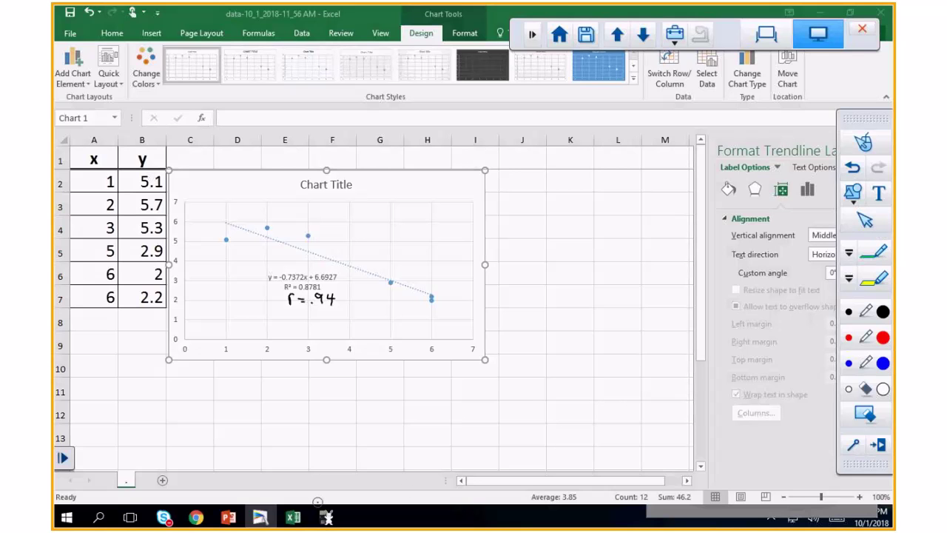
# Step: Return to mouse mode and switch to the TI-84 emulator
pyautogui.click(865, 142)
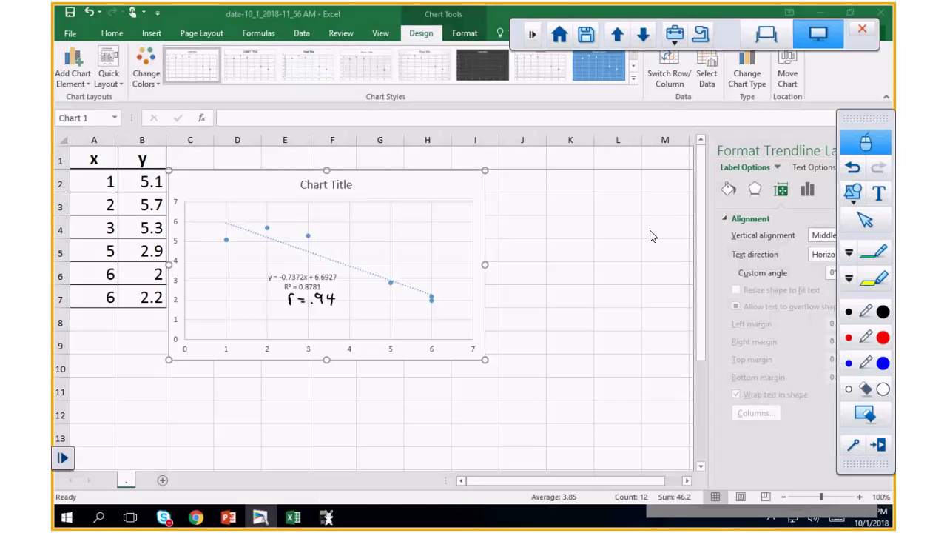
pyautogui.click(325, 518)
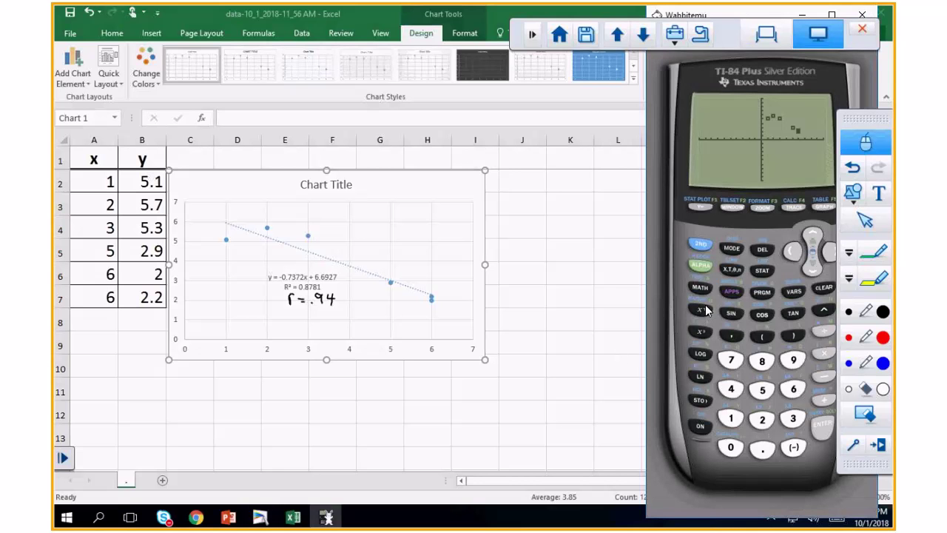
# Step: Run the LinReg(ax+b) calculation on the TI-84 with L1 as Xlist and L2 as Ylist, leaving the frequency list and stored equation blank
pyautogui.click(775, 268)
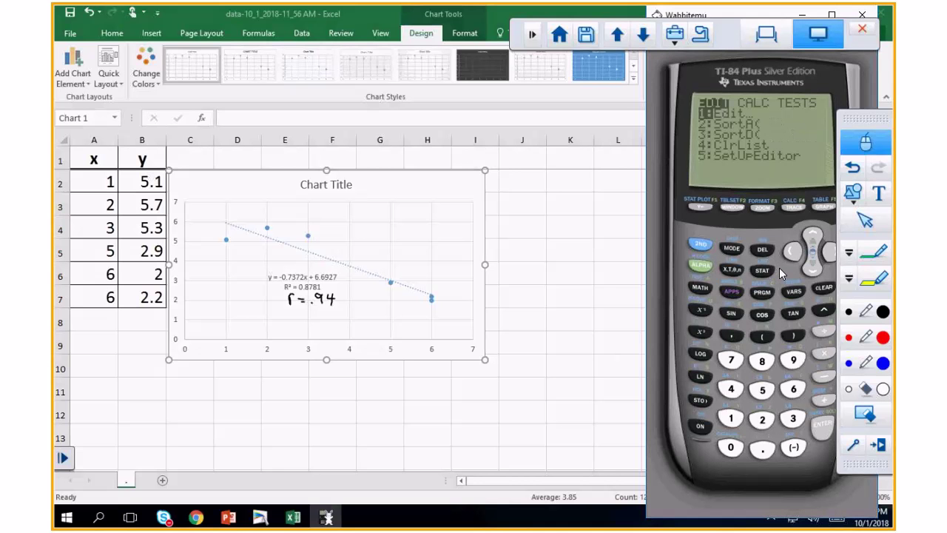
pyautogui.click(810, 267)
pyautogui.click(810, 267)
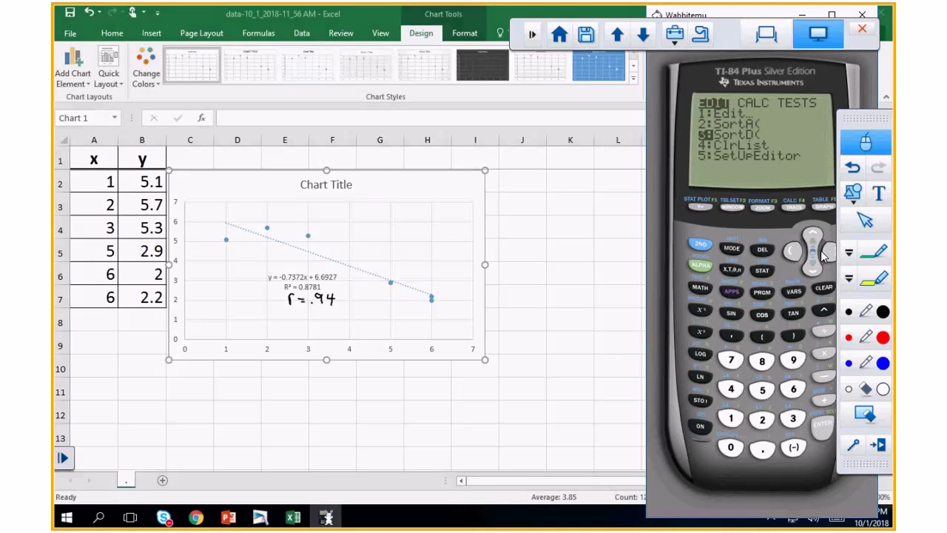
pyautogui.click(821, 250)
pyautogui.click(812, 267)
pyautogui.click(812, 267)
pyautogui.click(812, 267)
pyautogui.click(822, 423)
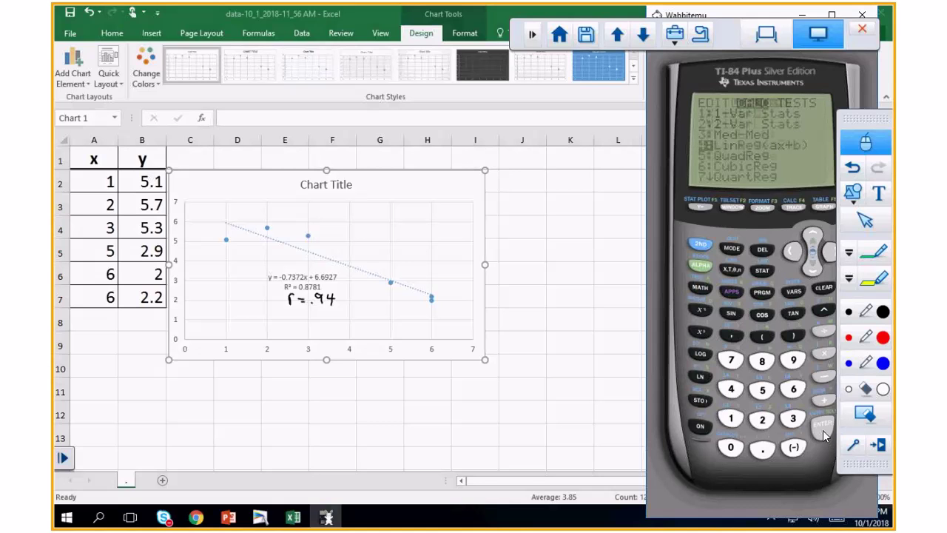
pyautogui.click(808, 267)
pyautogui.click(808, 267)
pyautogui.click(808, 267)
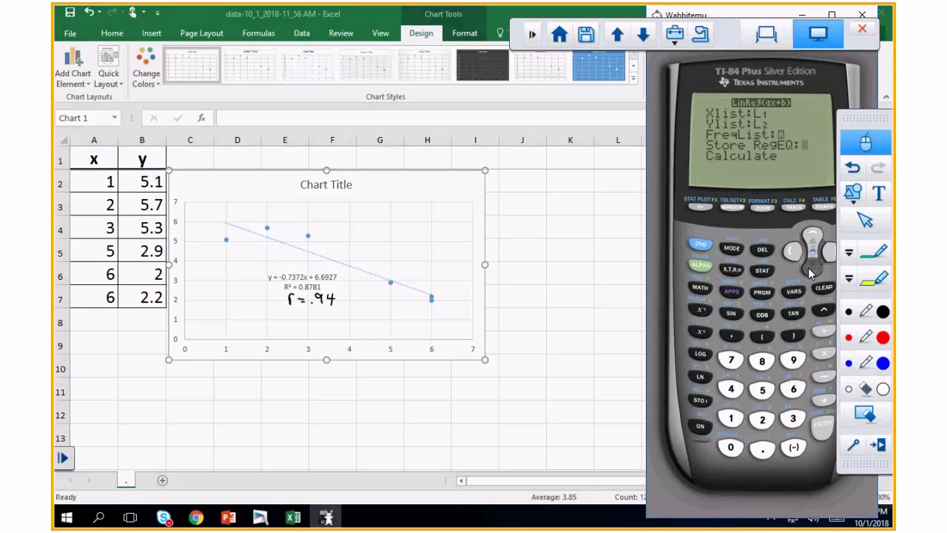
pyautogui.click(808, 267)
pyautogui.press('Return')
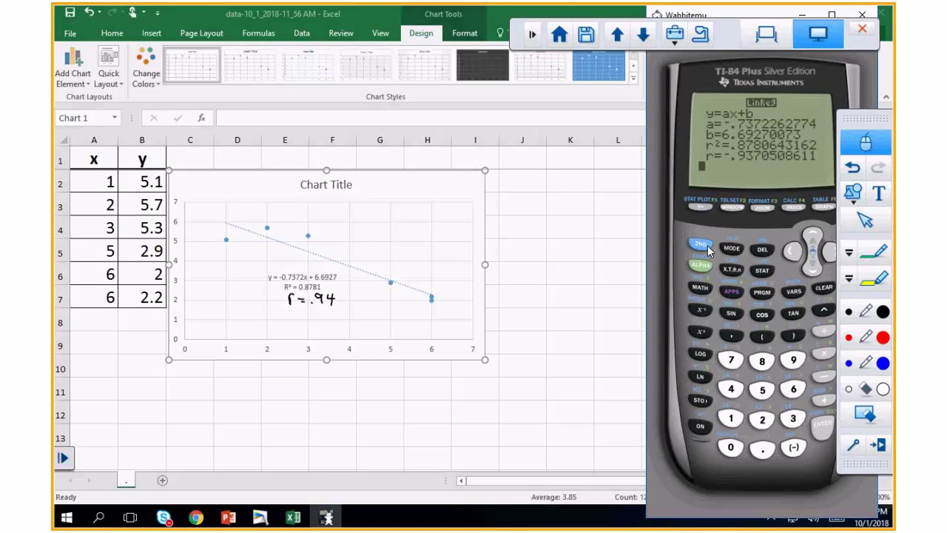
# Step: Enter the regression equation -.7372X+6.6927 as function Y1 in the calculator's equation editor
pyautogui.click(701, 206)
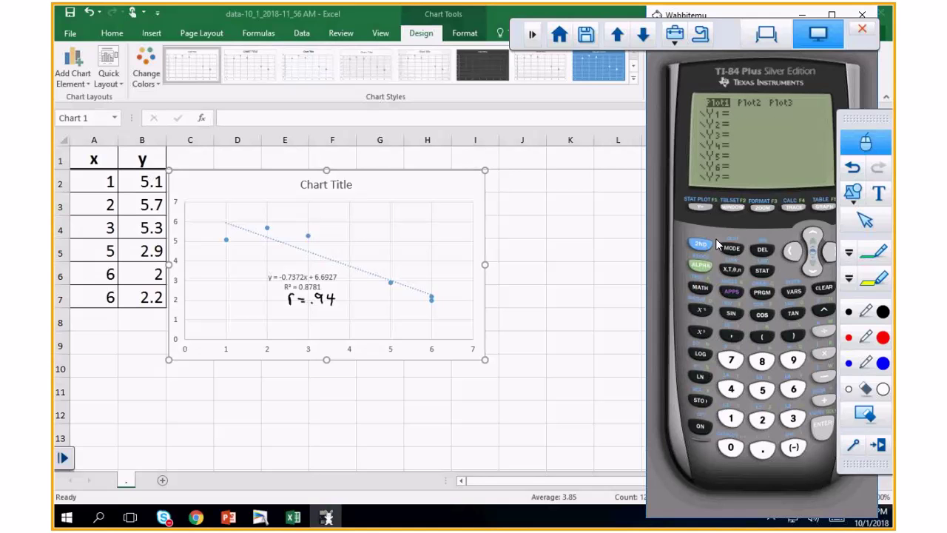
pyautogui.click(793, 450)
pyautogui.click(756, 448)
pyautogui.click(730, 361)
pyautogui.click(794, 419)
pyautogui.click(730, 361)
pyautogui.click(762, 419)
pyautogui.click(729, 269)
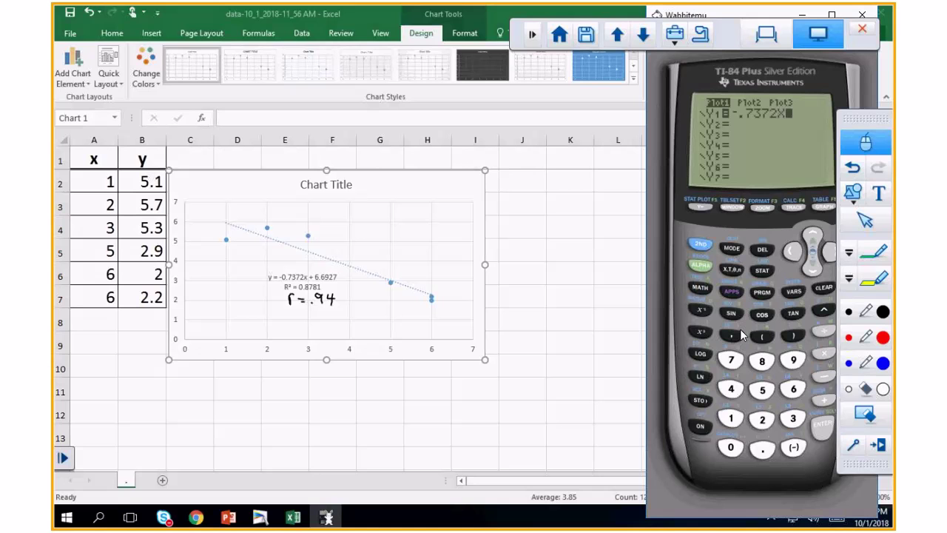
pyautogui.click(827, 401)
pyautogui.click(792, 390)
pyautogui.click(763, 448)
pyautogui.click(792, 390)
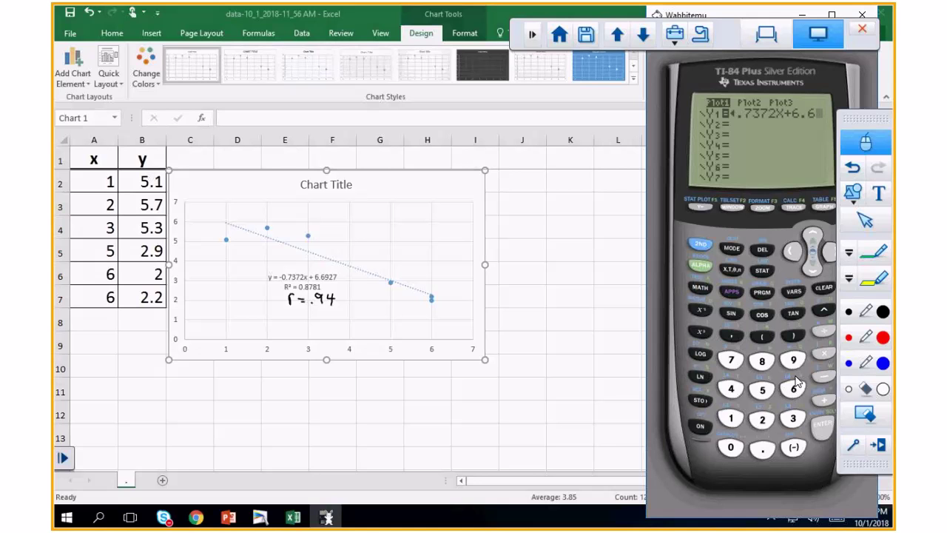
pyautogui.click(794, 360)
pyautogui.click(762, 420)
pyautogui.click(730, 361)
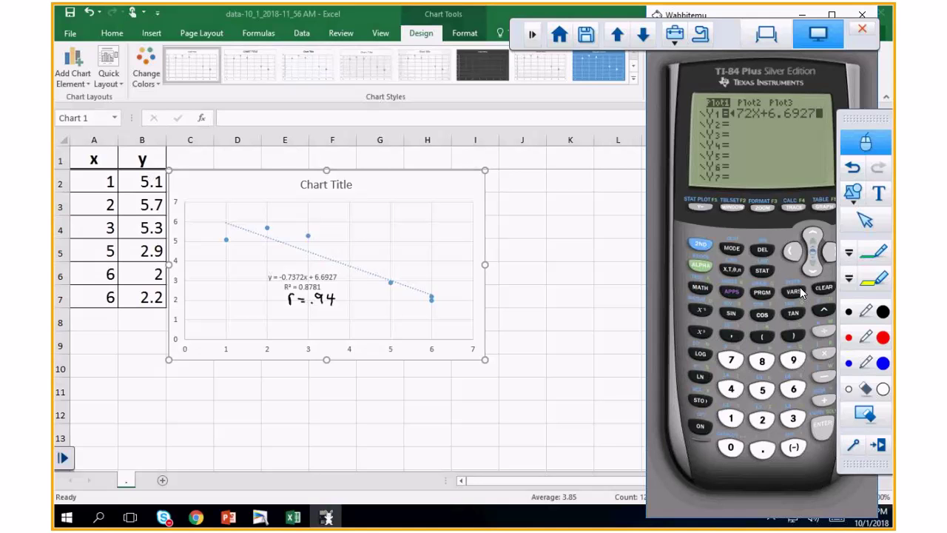
# Step: Change Y1's graph style to the moving-circle style and graph the line together with the scatter plot
pyautogui.click(790, 254)
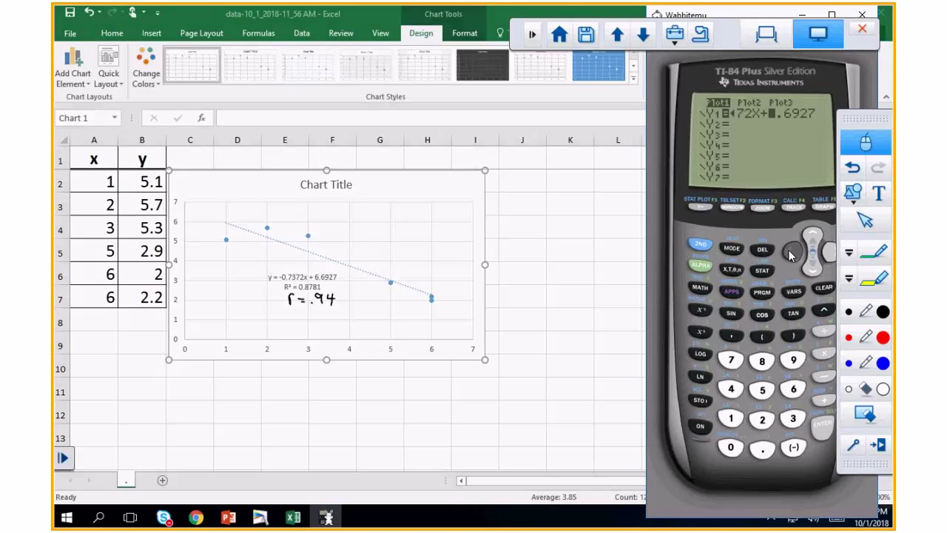
pyautogui.click(791, 254)
pyautogui.click(791, 254)
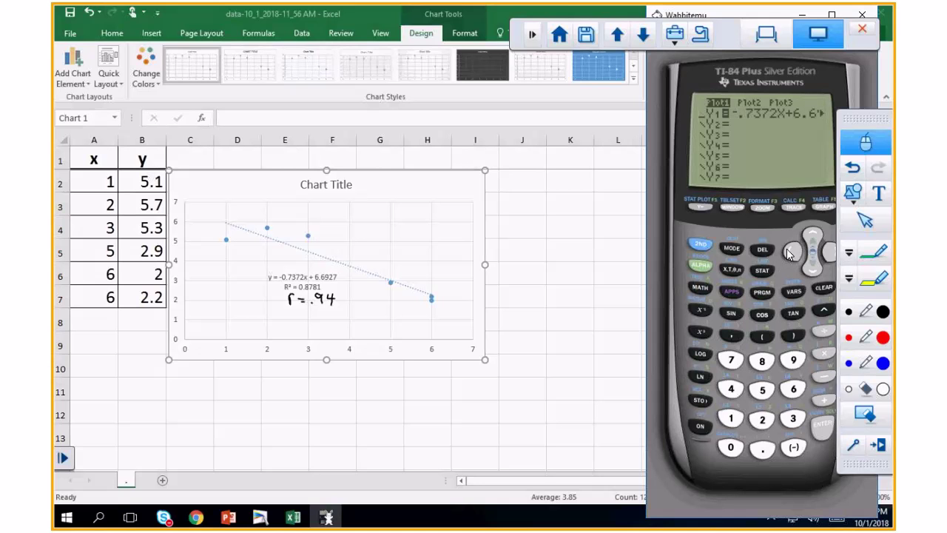
pyautogui.click(821, 434)
pyautogui.click(820, 433)
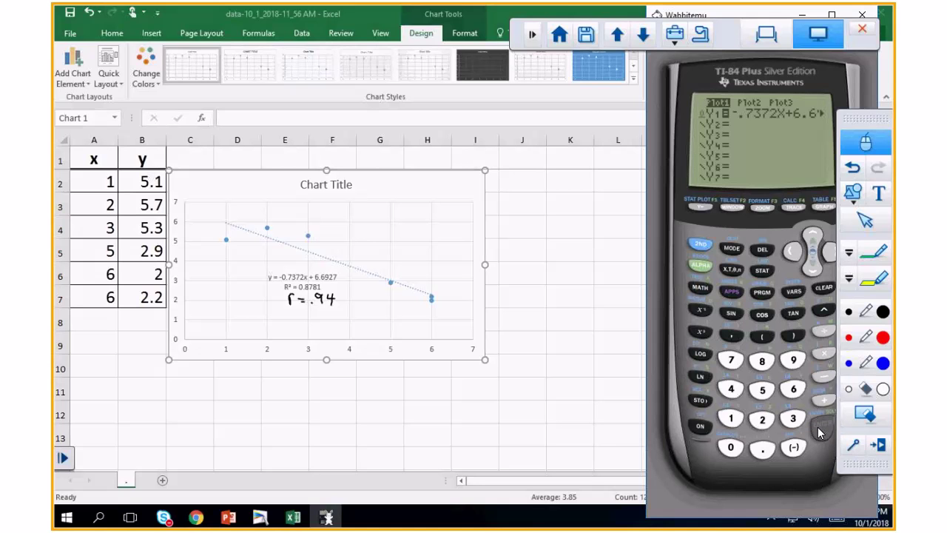
pyautogui.press('F5')
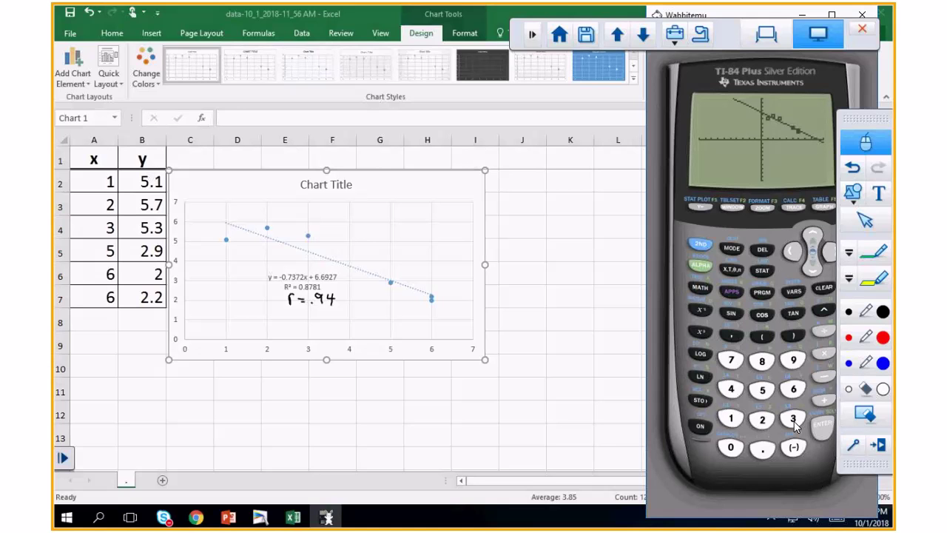
# Step: Fit the calculator's graph window to the plotted data with ZoomStat
pyautogui.click(759, 207)
pyautogui.click(816, 237)
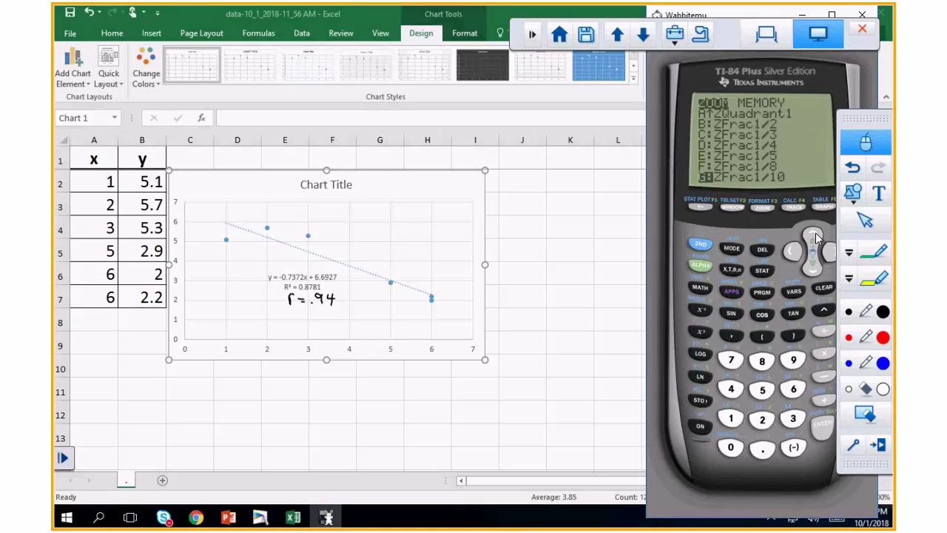
pyautogui.click(812, 274)
pyautogui.click(812, 275)
pyautogui.click(812, 275)
pyautogui.click(811, 275)
pyautogui.click(812, 275)
pyautogui.click(812, 273)
pyautogui.click(812, 273)
pyautogui.click(812, 273)
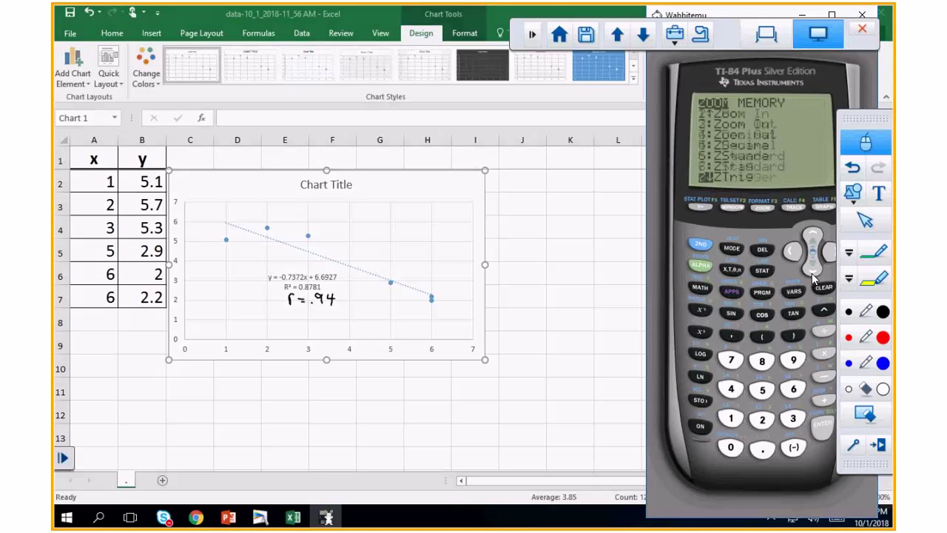
pyautogui.click(812, 270)
pyautogui.click(812, 270)
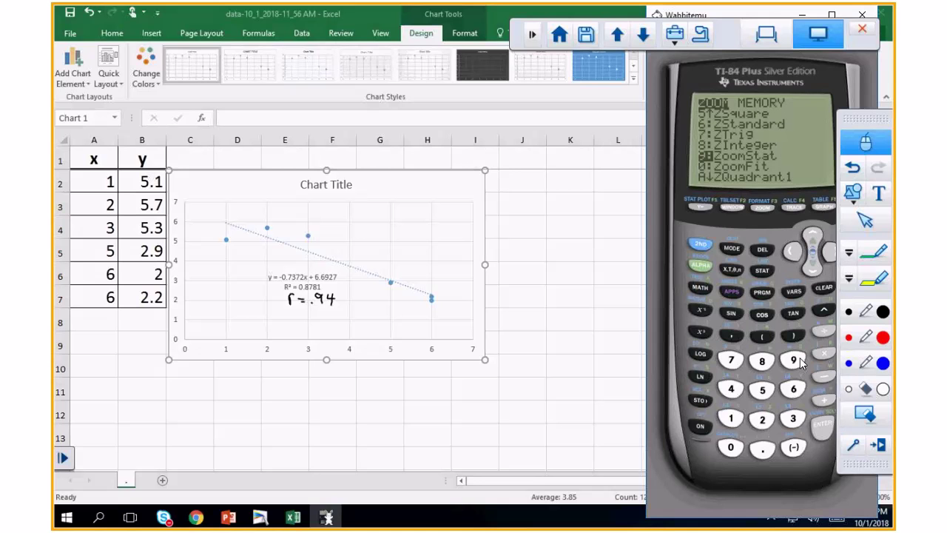
pyautogui.click(825, 433)
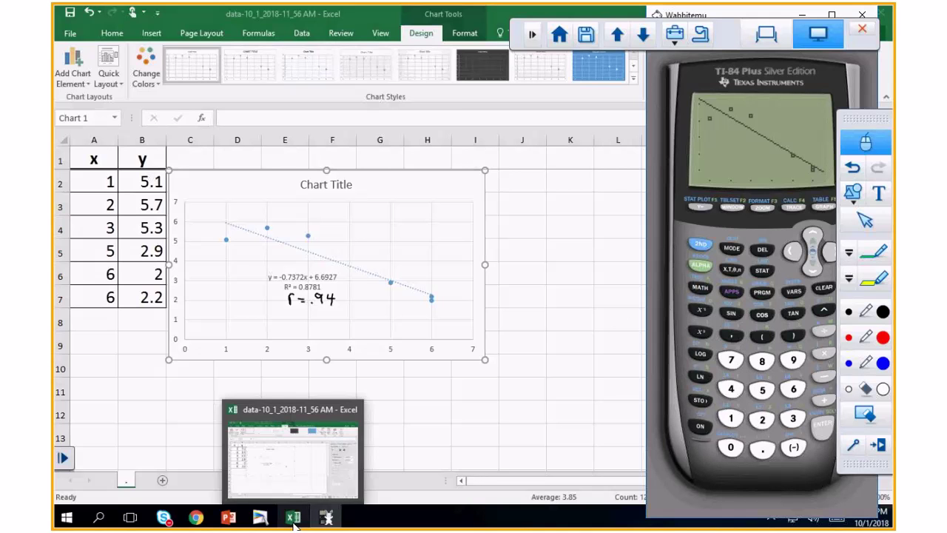
# Step: Switch to the Section 4.2 study plan in Chrome and open exercise 4.2.21
pyautogui.moveTo(274, 523)
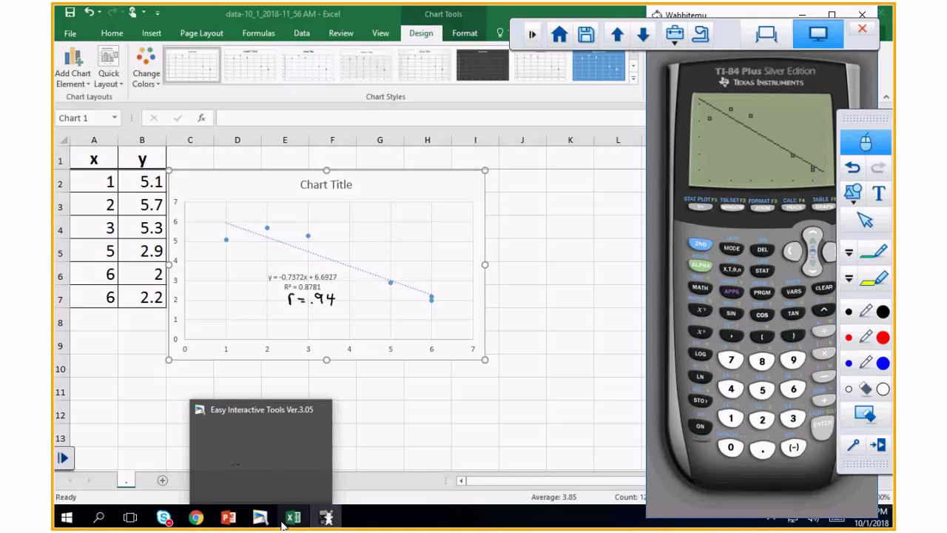
pyautogui.moveTo(195, 521)
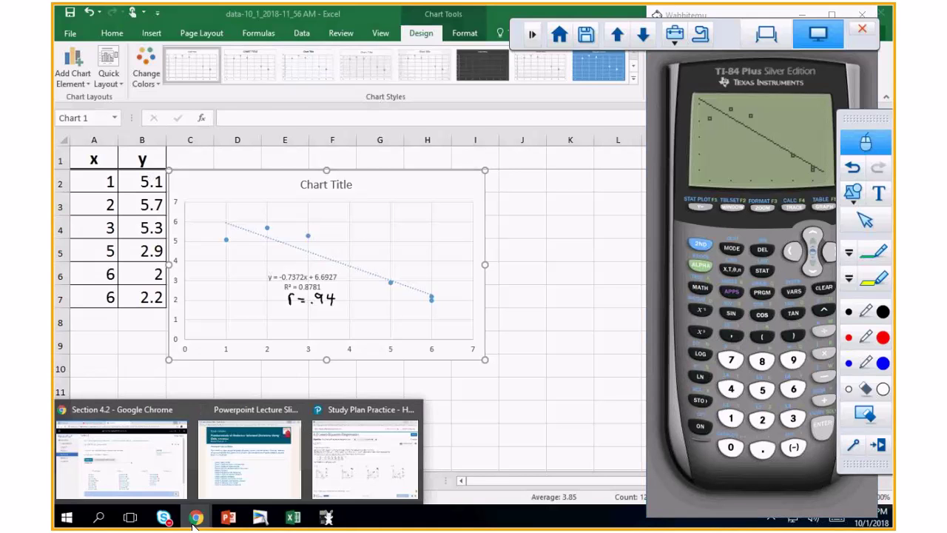
pyautogui.click(143, 465)
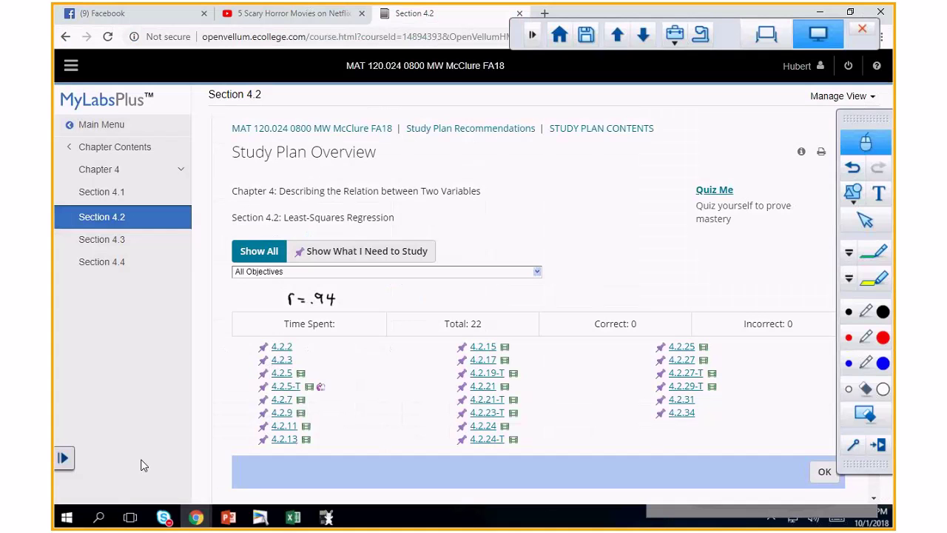
pyautogui.click(484, 387)
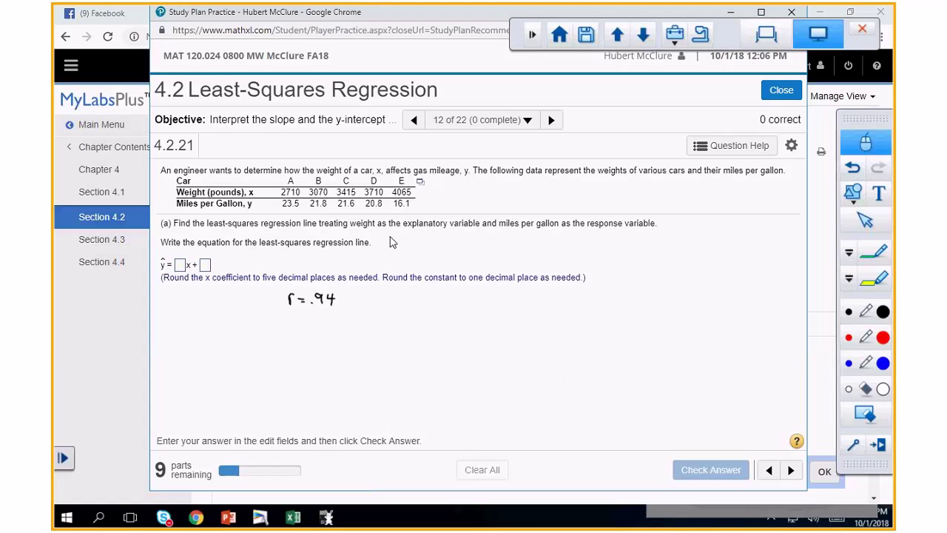
# Step: Open the exercise's car weight and gas mileage table in Excel and enable editing of the downloaded file
pyautogui.click(420, 183)
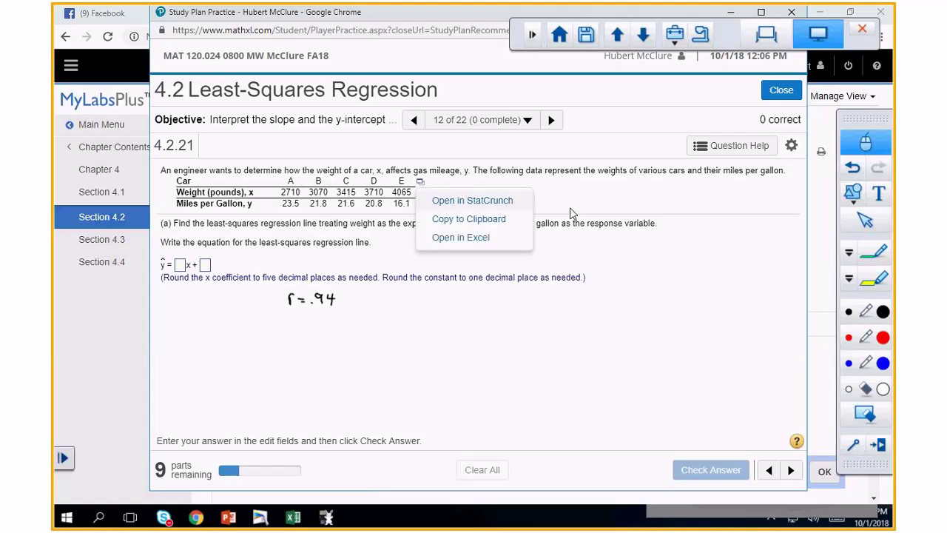
pyautogui.click(466, 238)
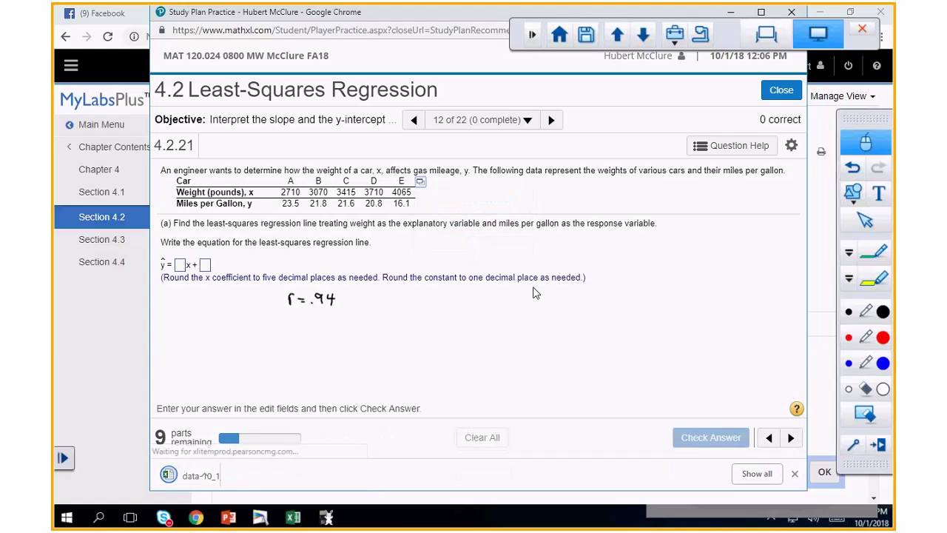
pyautogui.click(232, 483)
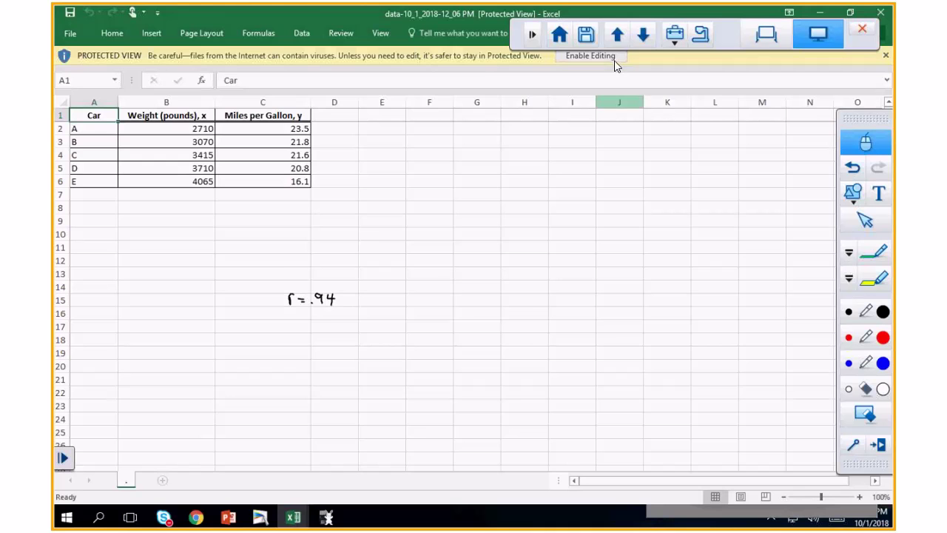
pyautogui.click(614, 59)
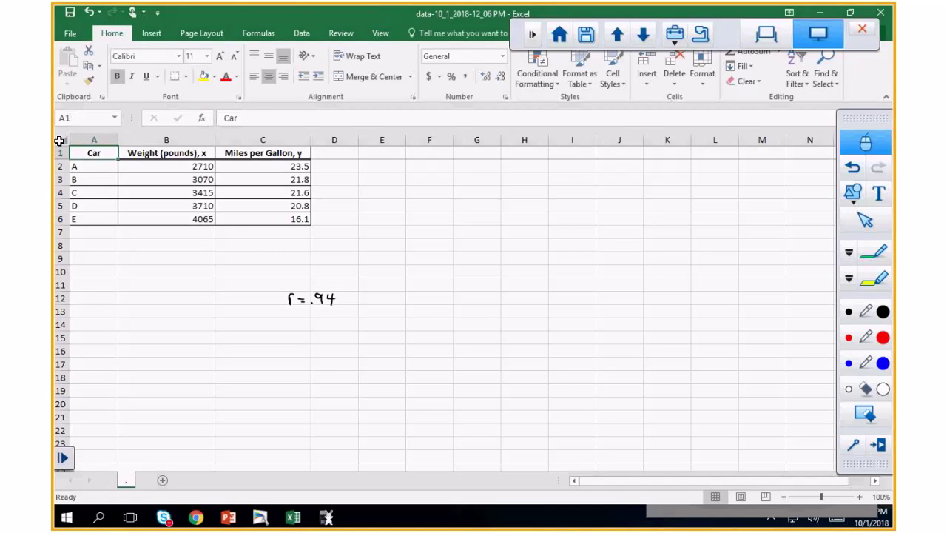
# Step: Set the whole sheet's font size to 16 and widen columns B and C to fit their headers
pyautogui.click(60, 139)
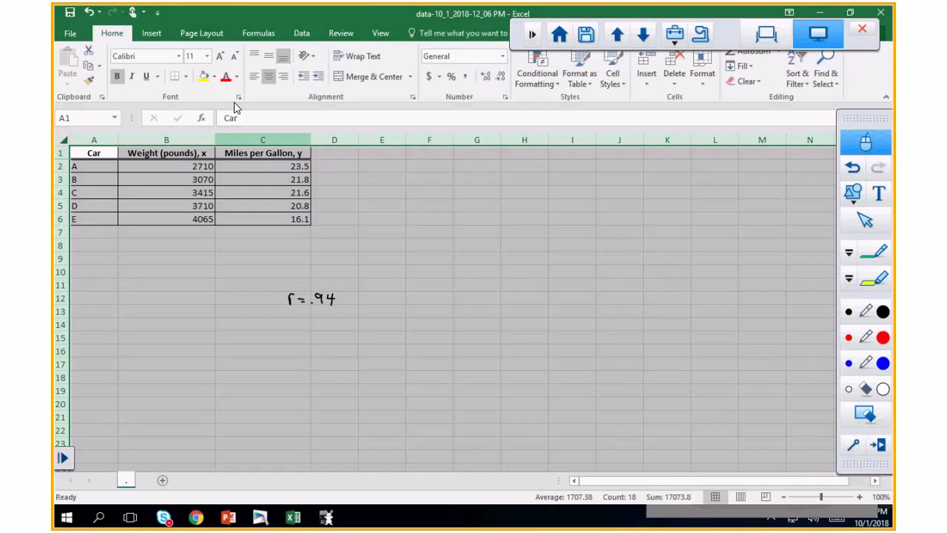
pyautogui.click(207, 56)
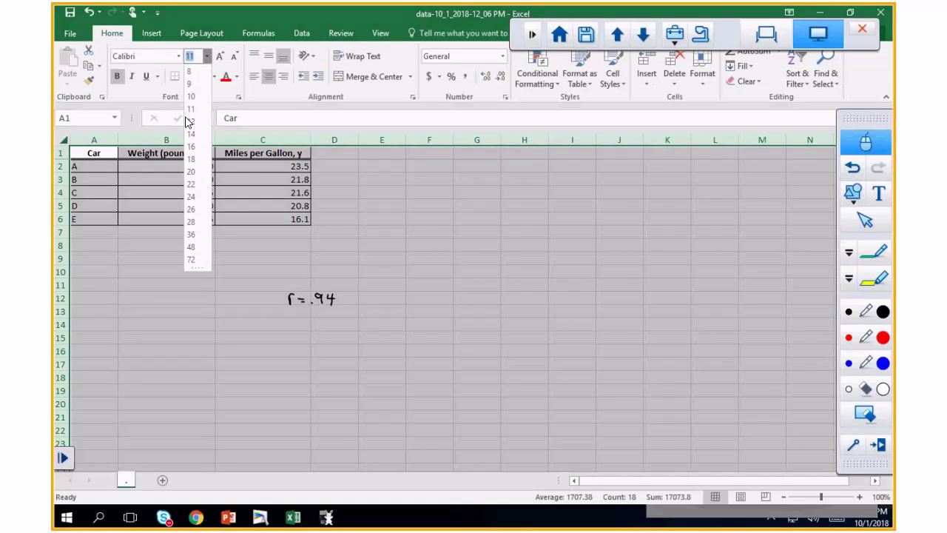
pyautogui.click(192, 147)
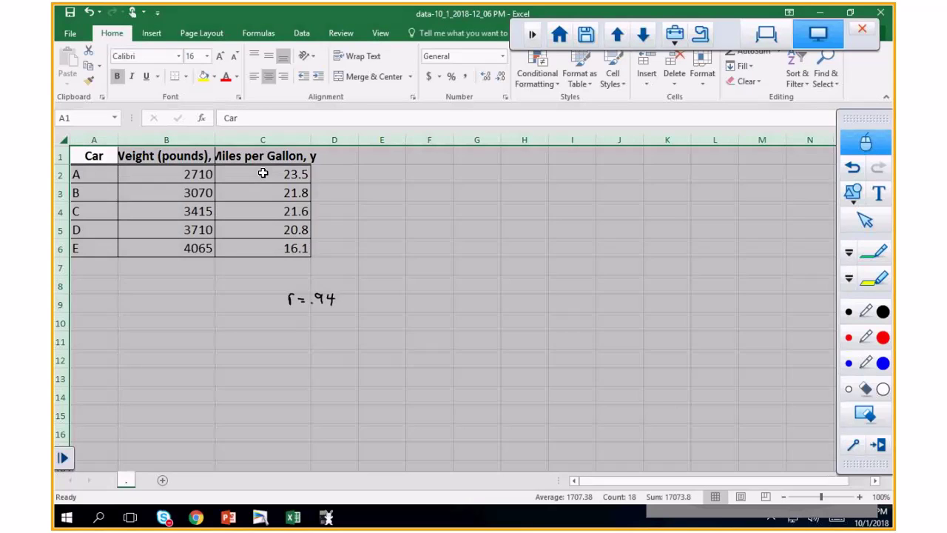
pyautogui.click(434, 207)
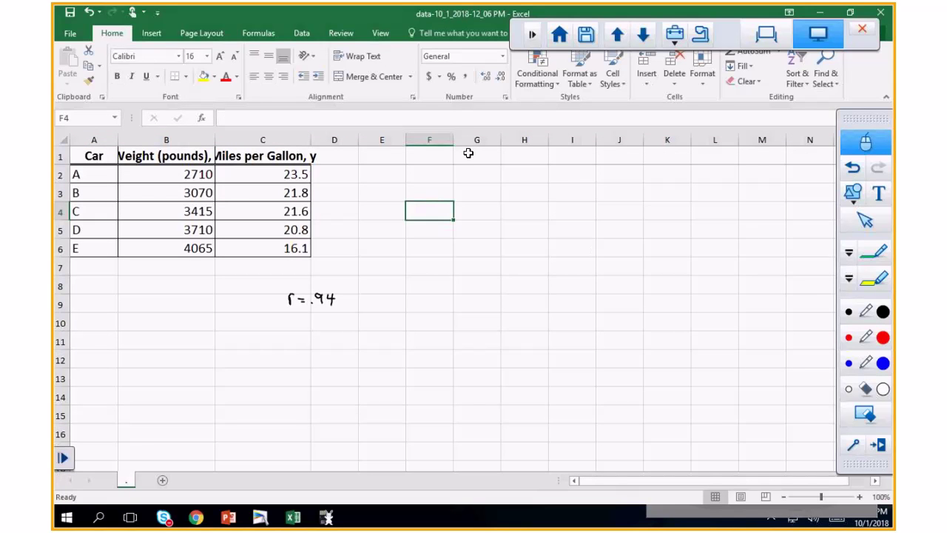
pyautogui.moveTo(231, 135); pyautogui.dragTo(231, 136)
pyautogui.moveTo(327, 140); pyautogui.dragTo(346, 140)
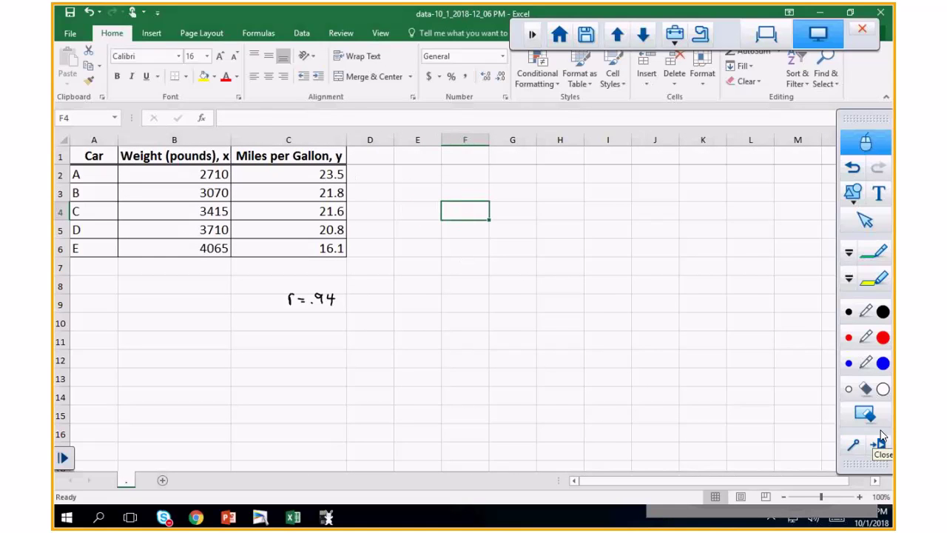
# Step: Clear the handwritten "r = .94" annotation from the screen and return to mouse mode
pyautogui.click(865, 413)
pyautogui.click(679, 336)
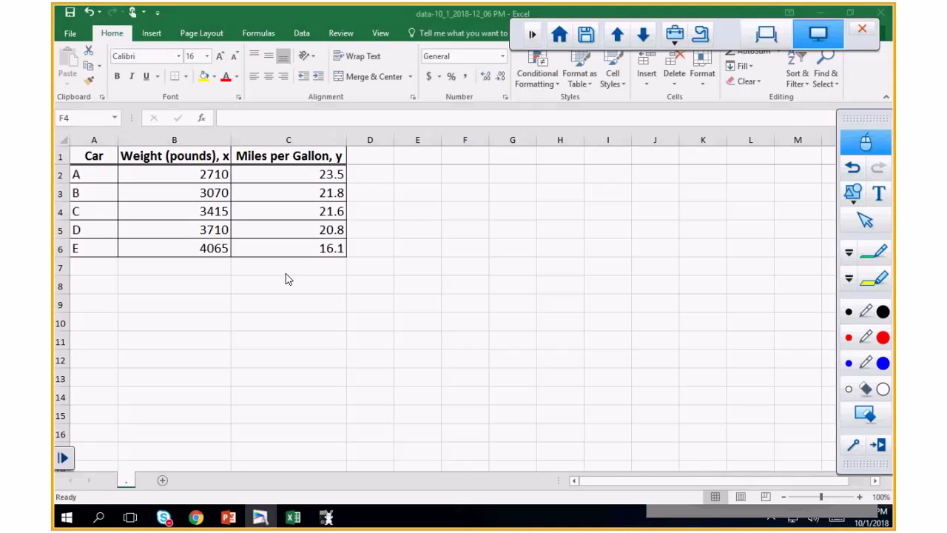
pyautogui.click(873, 144)
# Step: Insert a markers-only scatter chart of the weight and miles-per-gallon values in B2:C6
pyautogui.moveTo(171, 174); pyautogui.dragTo(261, 245)
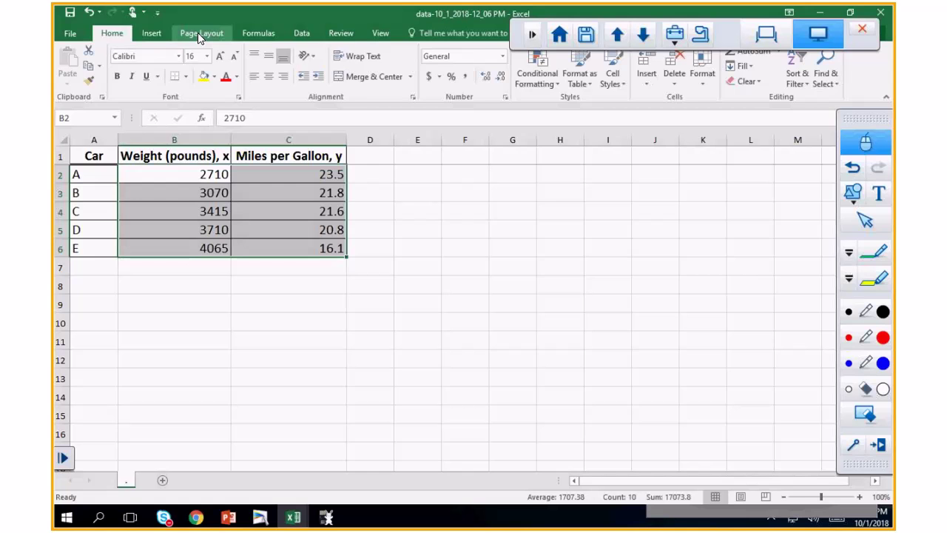
pyautogui.click(152, 34)
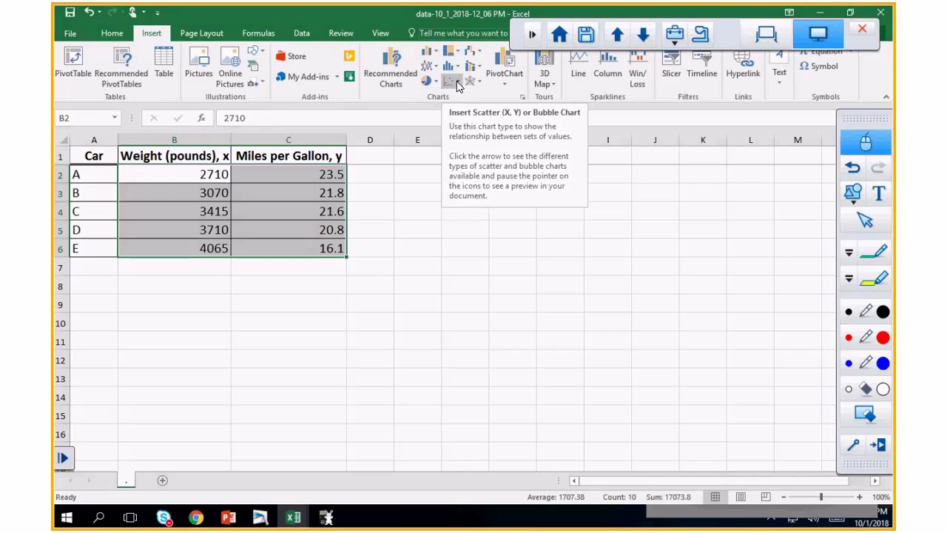
pyautogui.click(458, 83)
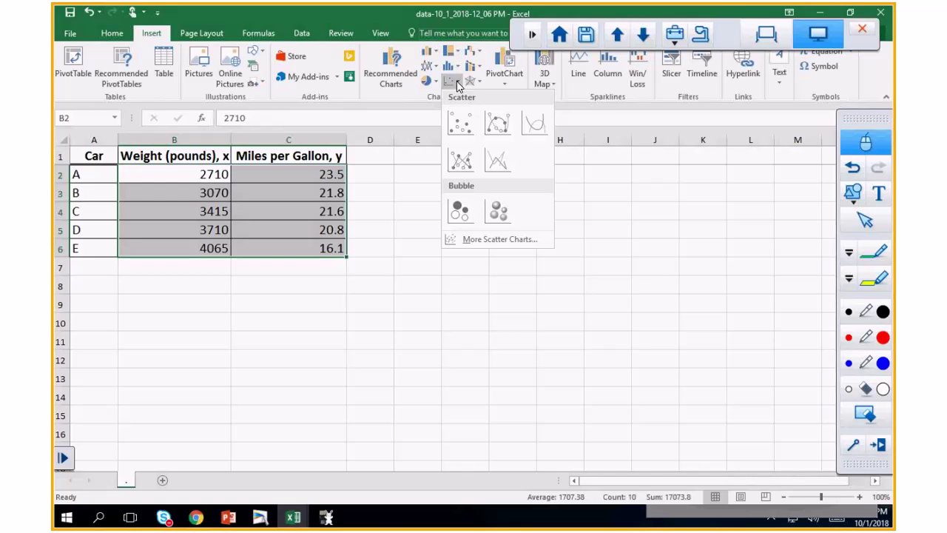
pyautogui.click(462, 127)
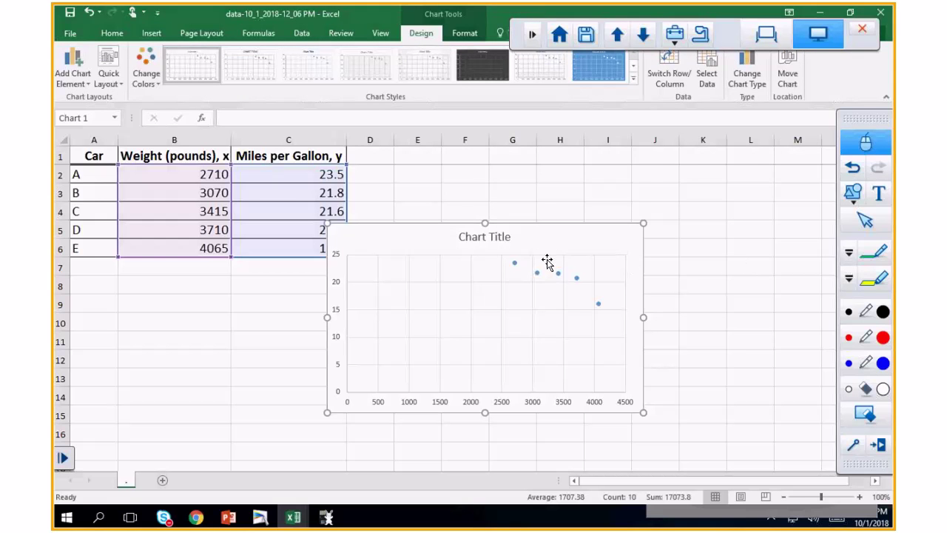
# Step: Move the scatter chart below the data table and add a linear trendline displaying its equation and R-squared value
pyautogui.moveTo(541, 235); pyautogui.dragTo(276, 268)
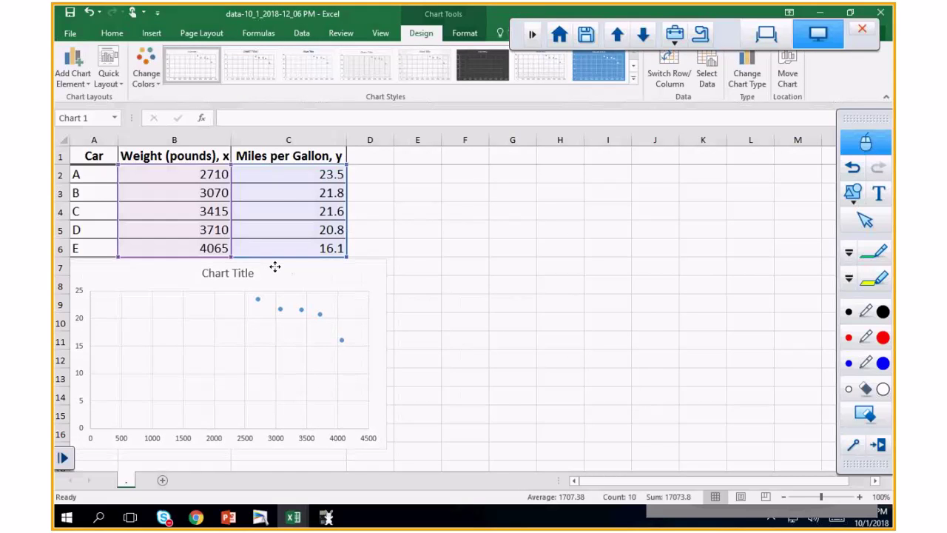
pyautogui.rightClick(280, 310)
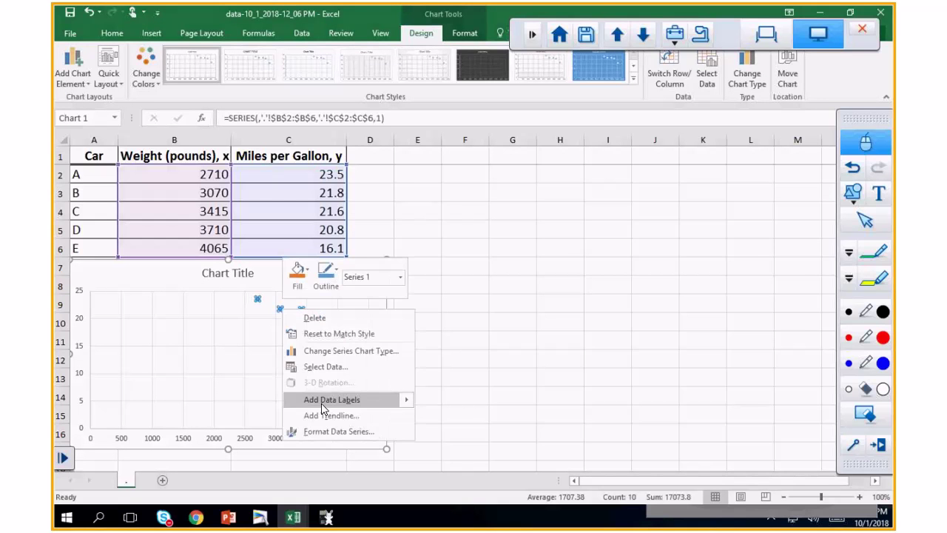
pyautogui.click(326, 416)
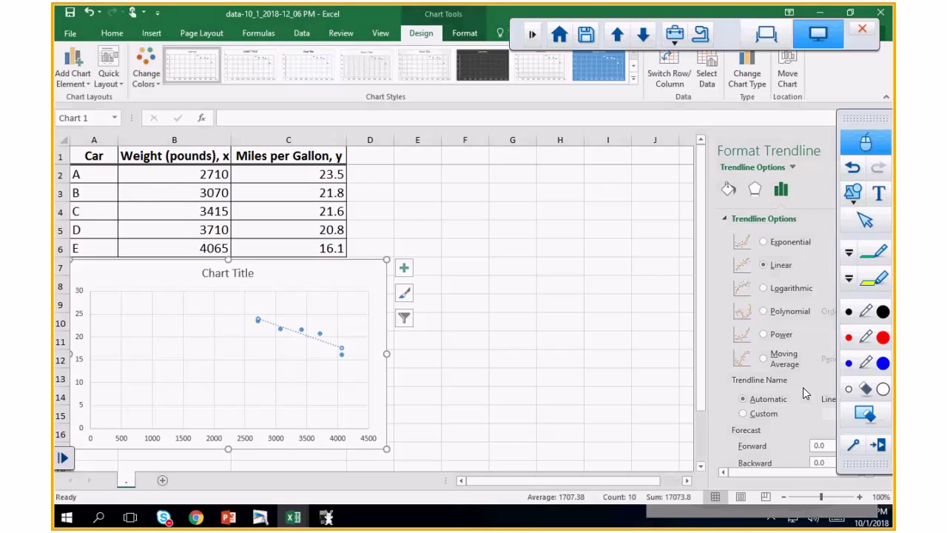
pyautogui.scroll(-2, 803, 387)
pyautogui.click(736, 438)
pyautogui.click(737, 455)
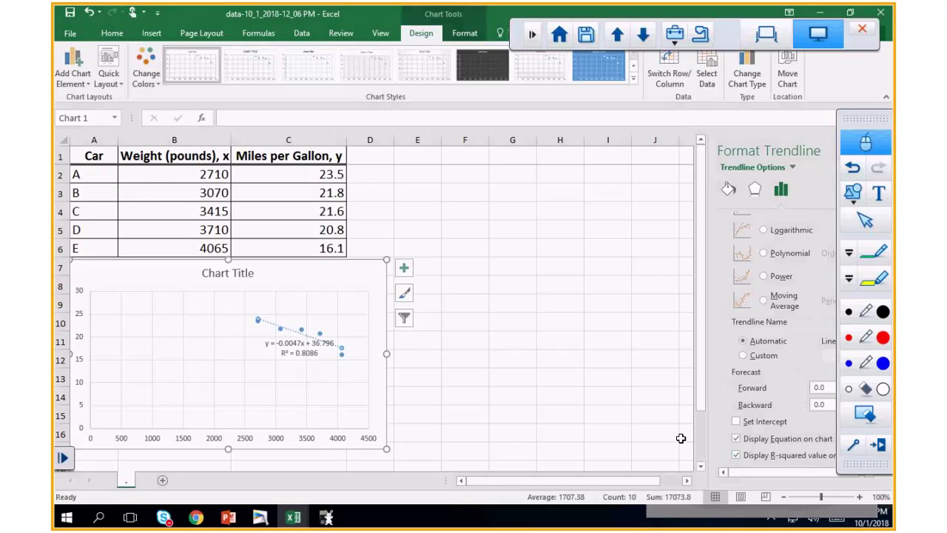
# Step: Move the trendline's equation and R-squared label clear of the data points and deselect the chart
pyautogui.click(291, 349)
pyautogui.moveTo(291, 352); pyautogui.dragTo(238, 360)
pyautogui.click(333, 292)
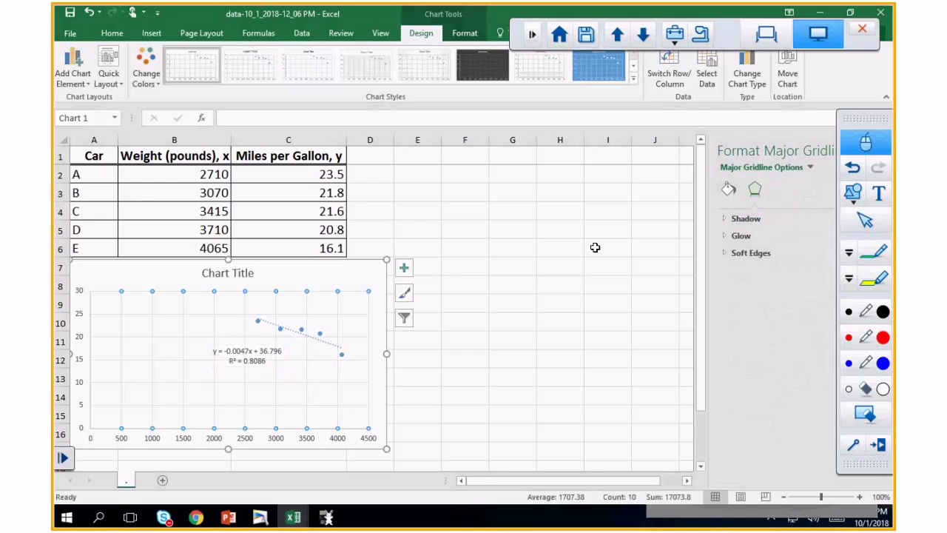
pyautogui.press('Escape')
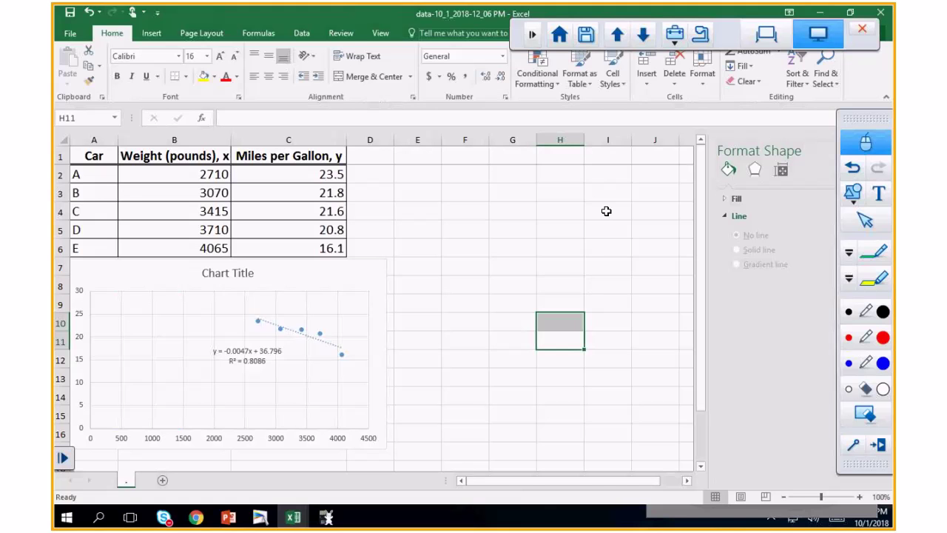
# Step: Try a markers-only scatter chart of B1:C6 with the header row included, and remove that chart again
pyautogui.moveTo(186, 177); pyautogui.dragTo(280, 248)
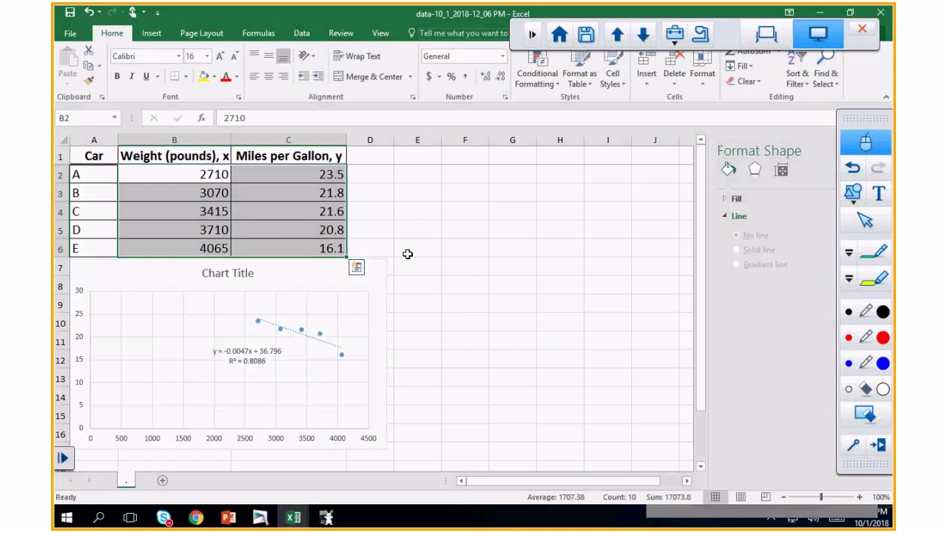
pyautogui.moveTo(181, 155); pyautogui.dragTo(271, 250)
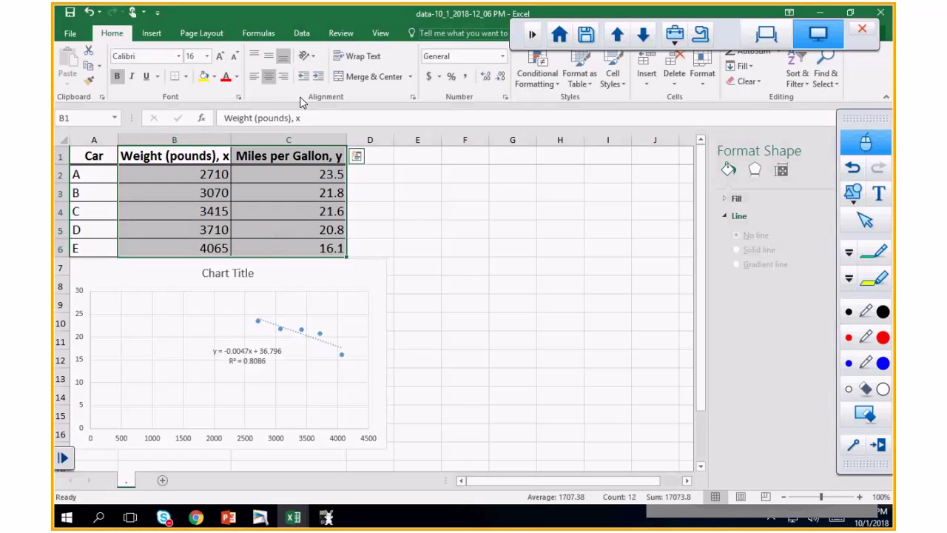
pyautogui.click(165, 34)
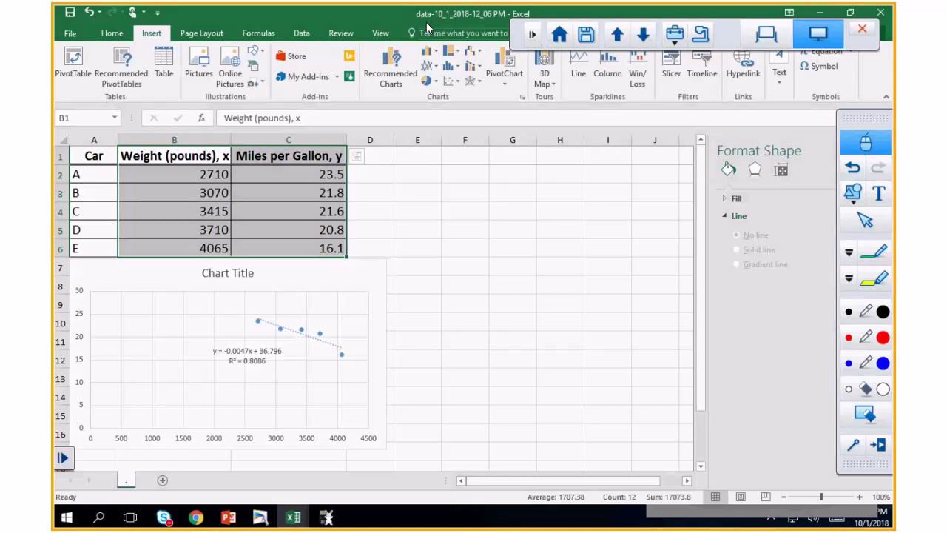
pyautogui.click(450, 80)
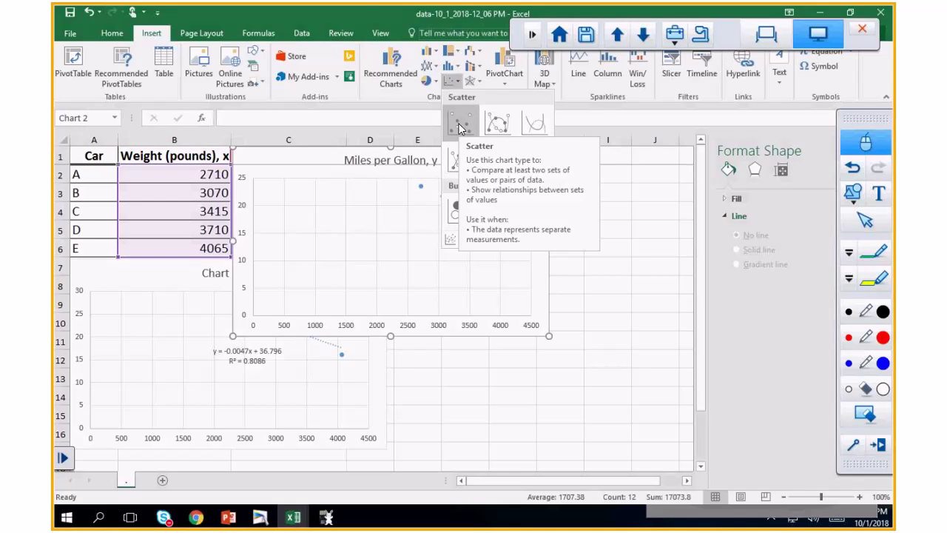
pyautogui.click(459, 128)
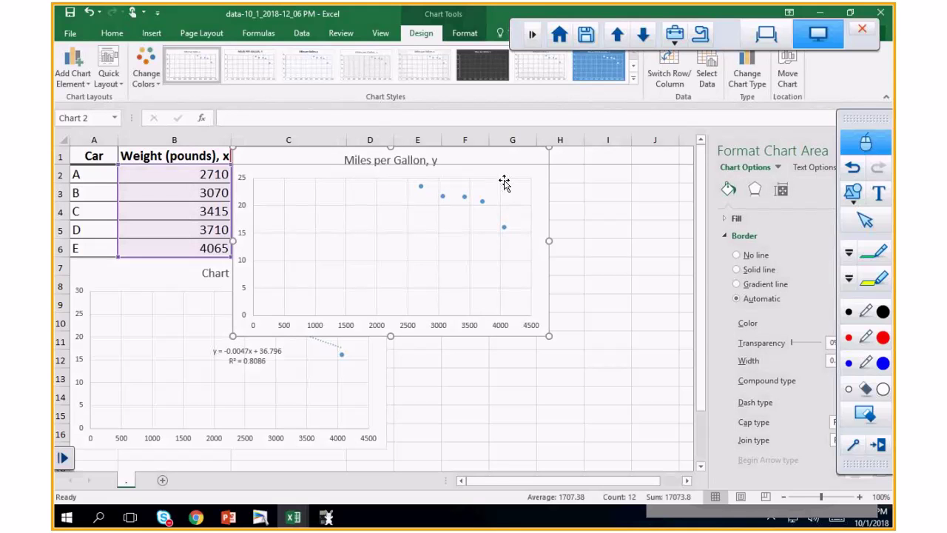
pyautogui.press('Escape')
pyautogui.press('Delete')
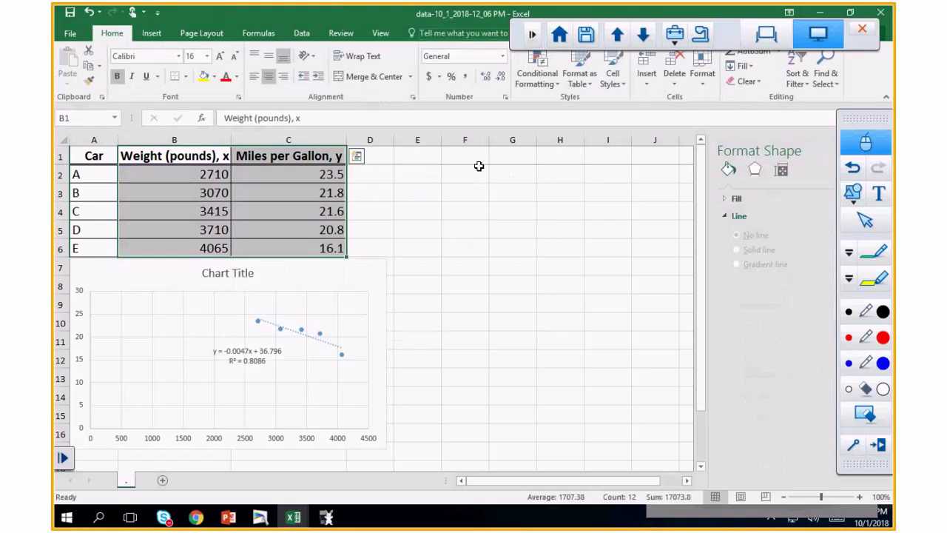
# Step: Add another linear trendline to the scatter chart's series, review its equation and R-squared display options, and deselect the chart
pyautogui.rightClick(280, 335)
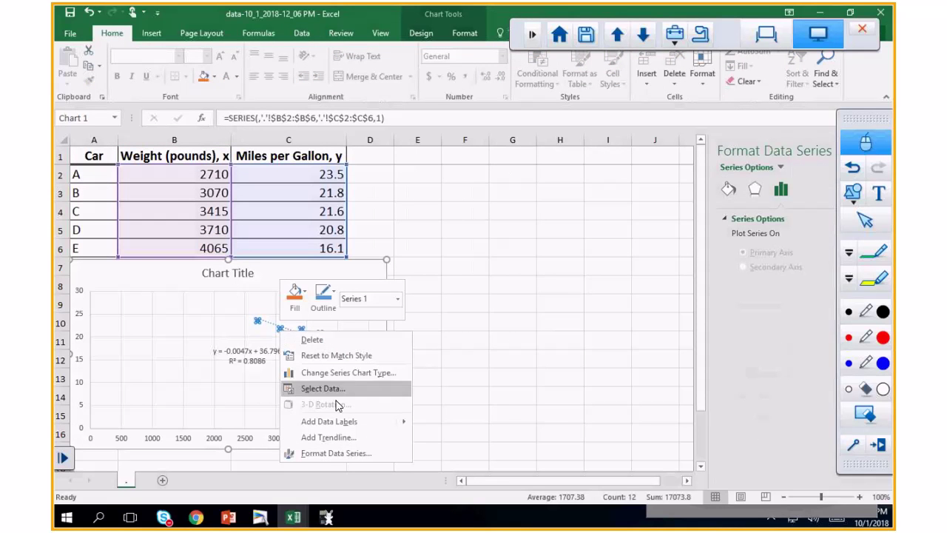
pyautogui.click(329, 438)
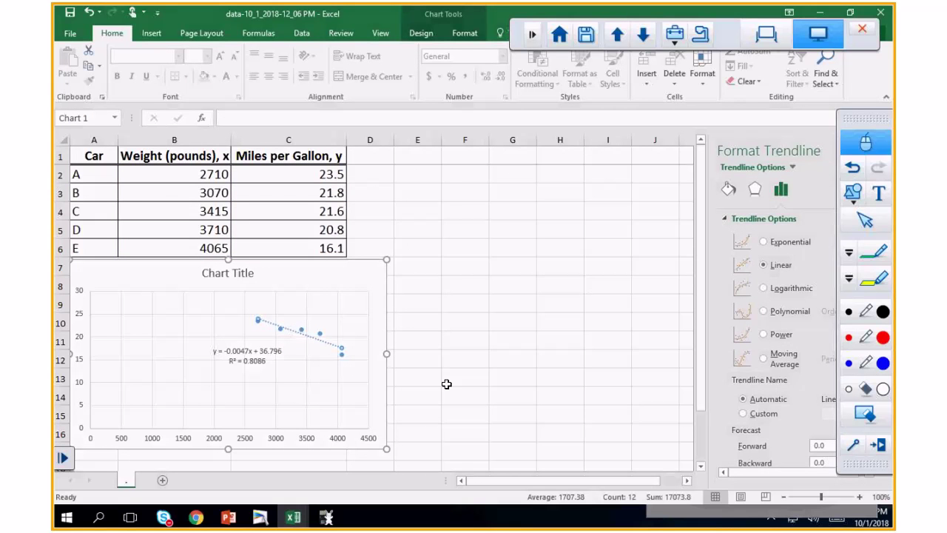
pyautogui.scroll(-2, 754, 430)
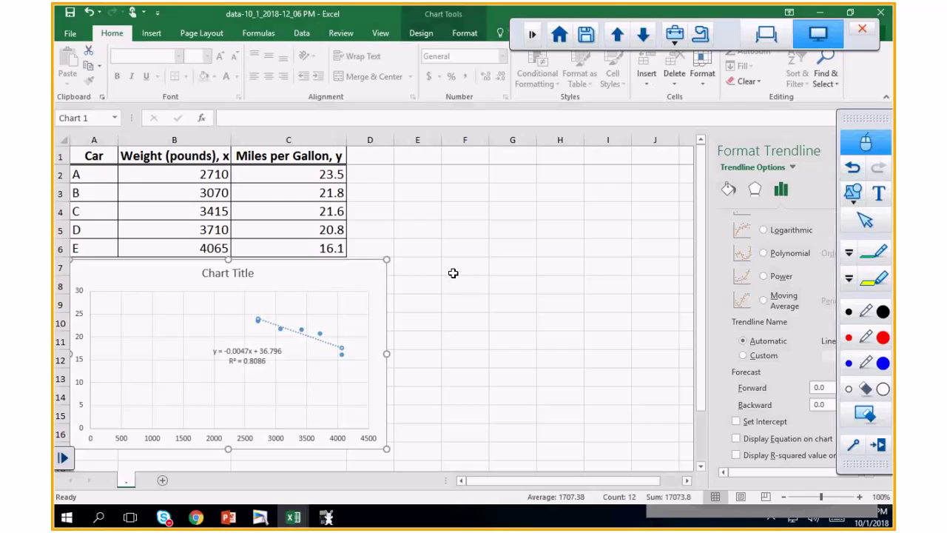
pyautogui.press('Escape')
pyautogui.press('Escape')
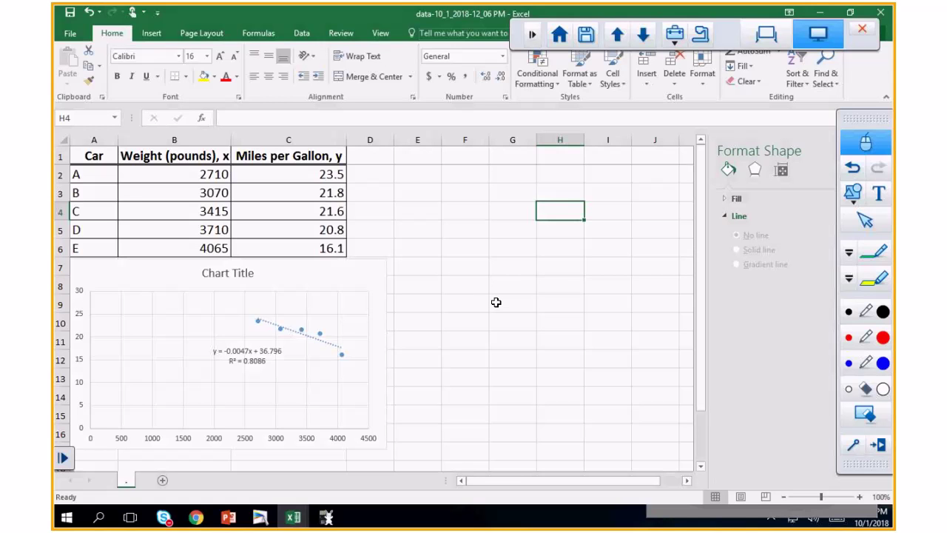
# Step: Switch to the Skype for Business conversation and stop the meeting recording
pyautogui.click(165, 518)
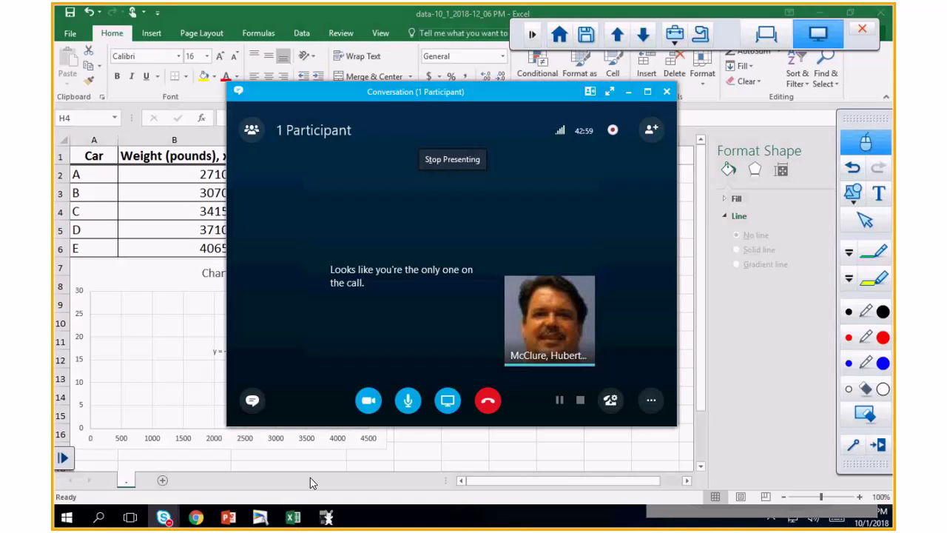
pyautogui.click(651, 399)
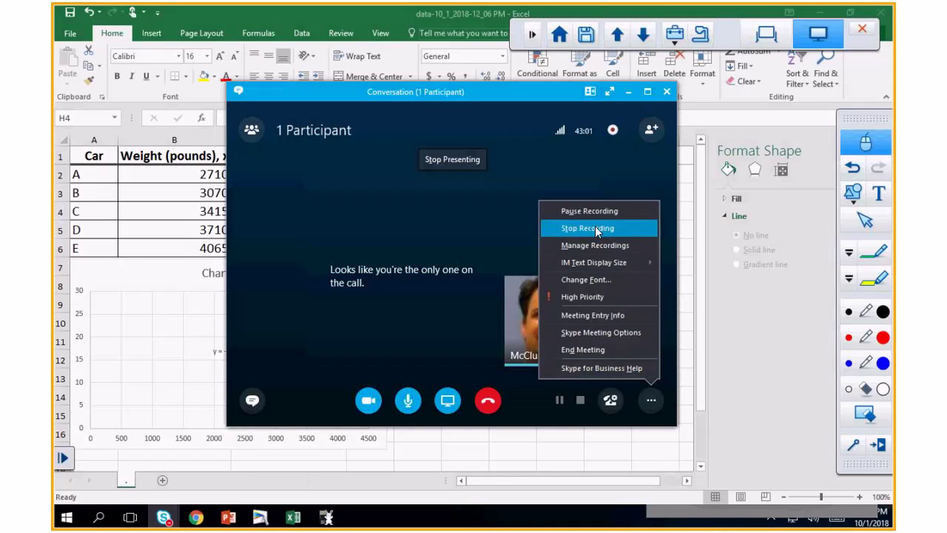